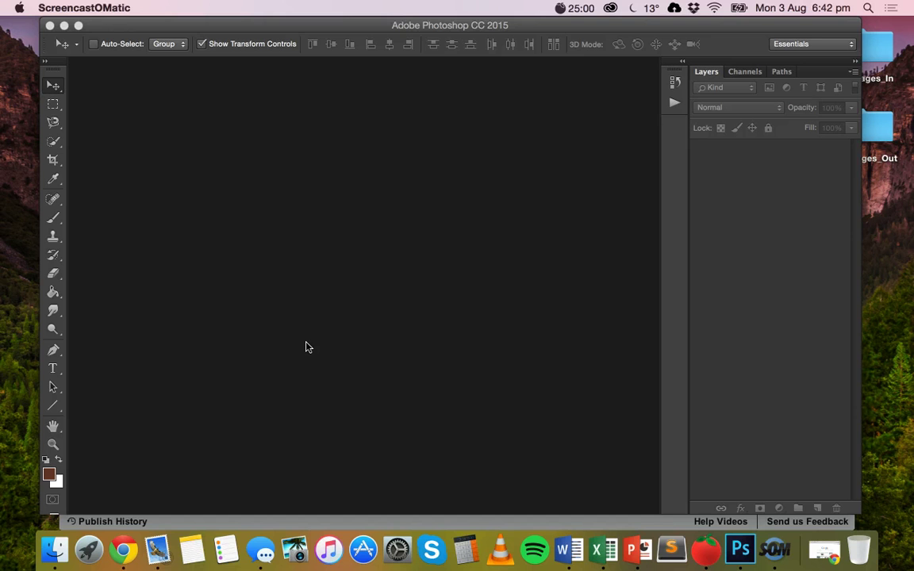
Step: Bring the Photoshop CC 2015 window to the front, showing its empty workspace
click(308, 347)
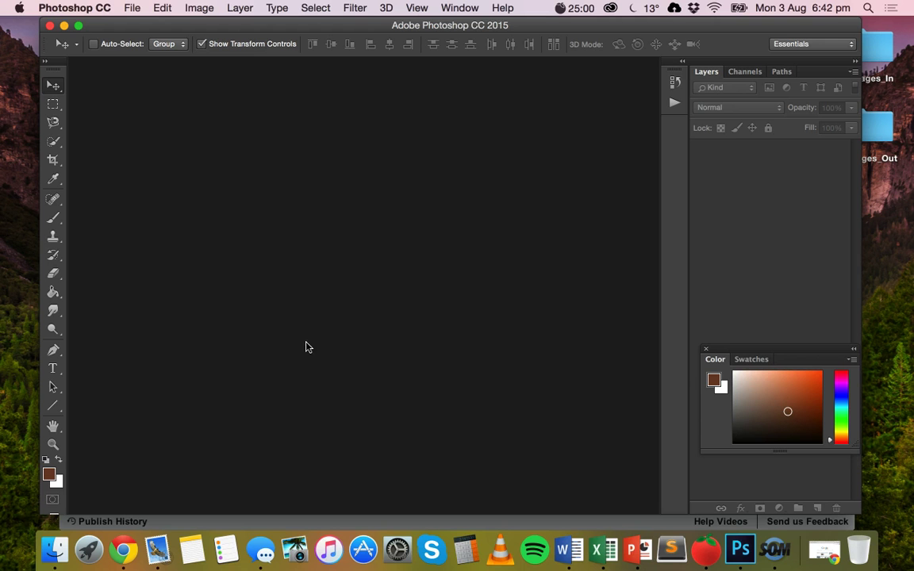
Step: In Finder, verify Images_Out is empty, then open Images_In listing the eight NEPAL13 photos
click(49, 547)
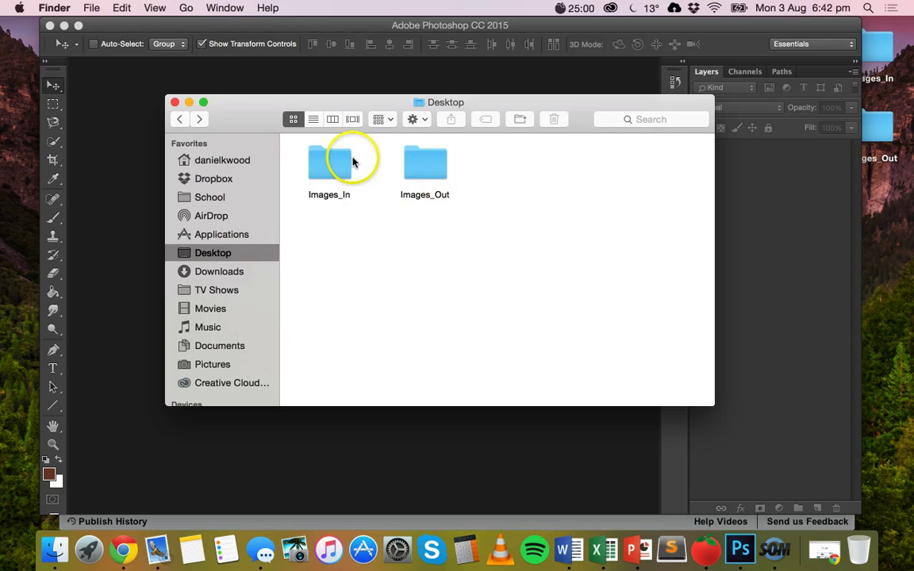
double_click(419, 160)
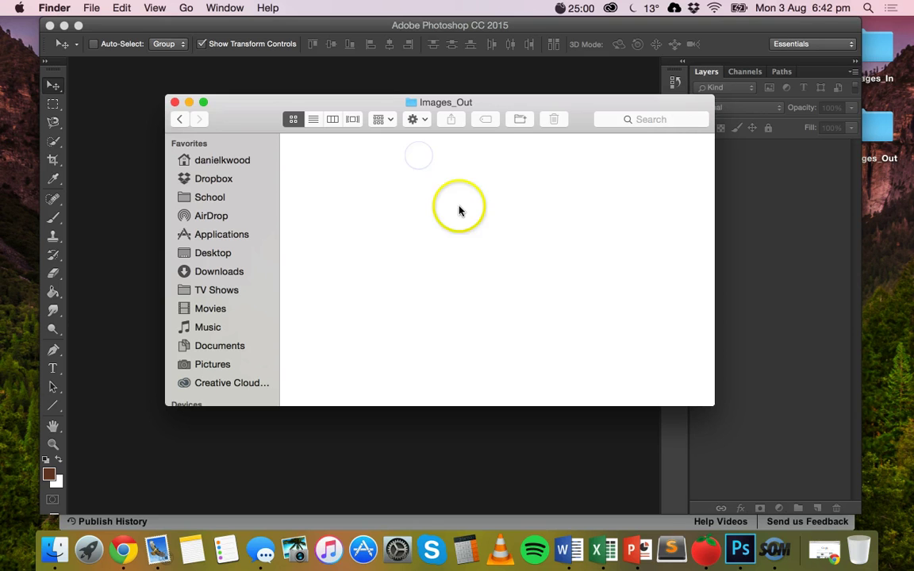
click(180, 118)
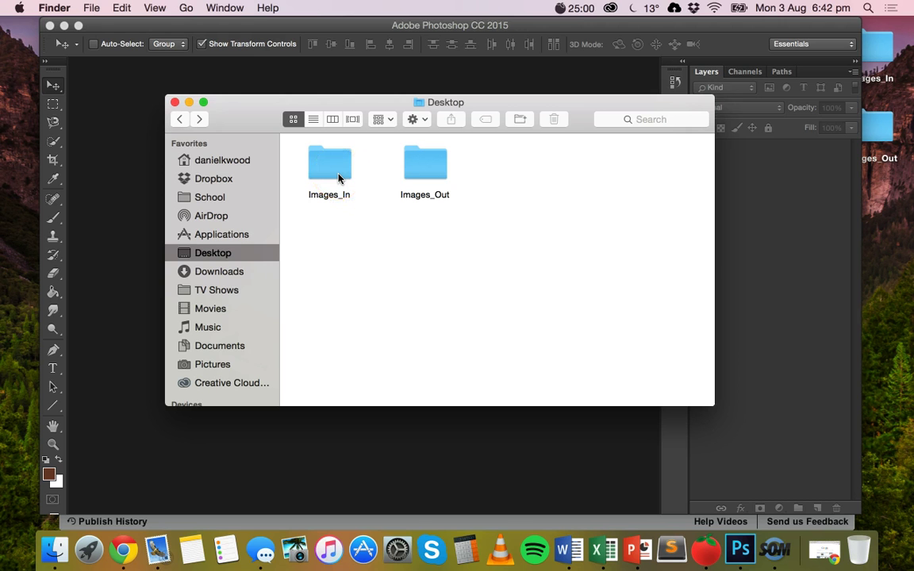
double_click(338, 178)
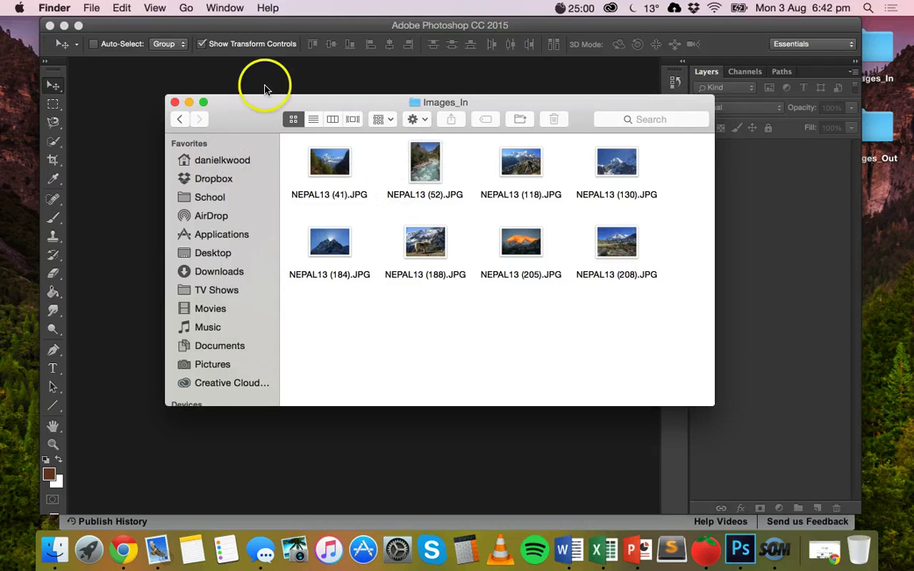
drag(246, 119, 192, 117)
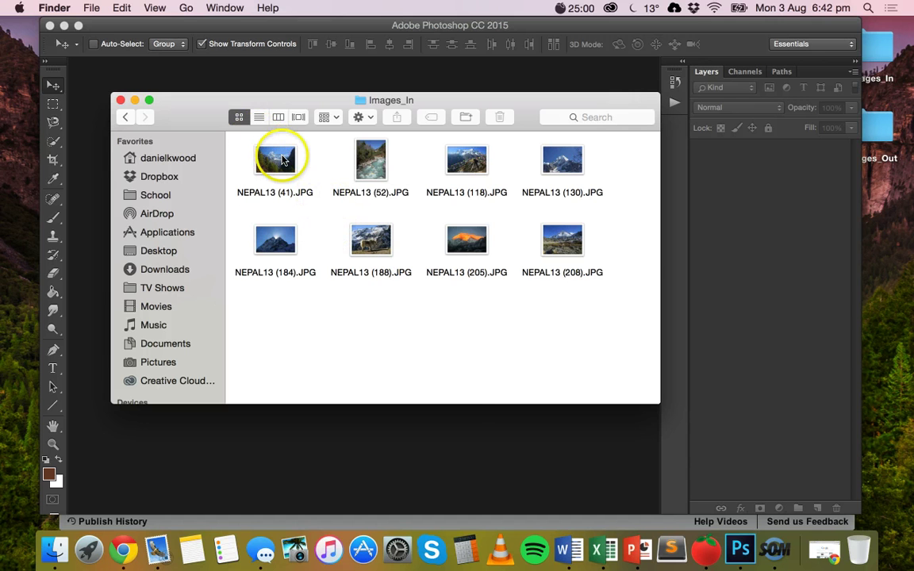
right_click(282, 159)
click(334, 243)
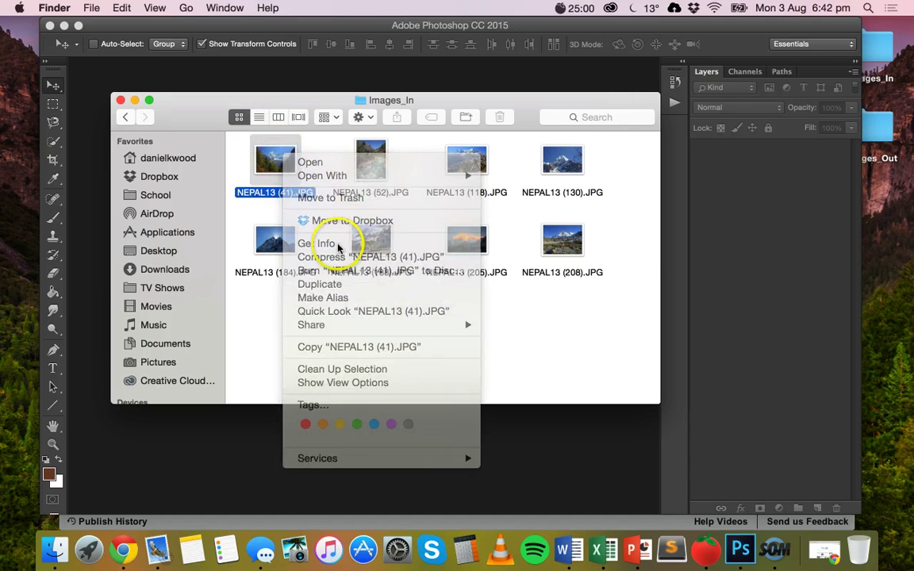
scroll(145, 181, down, 3)
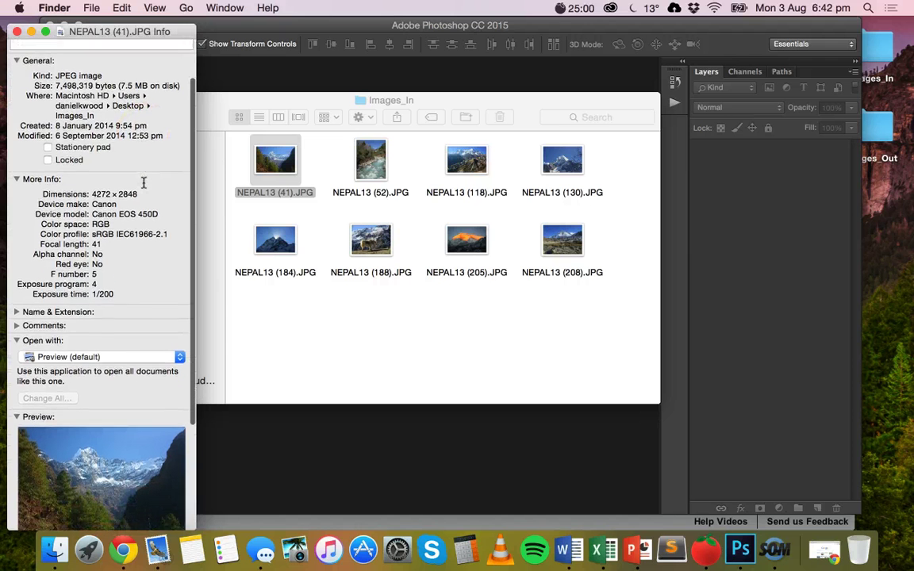
scroll(143, 184, down, 1)
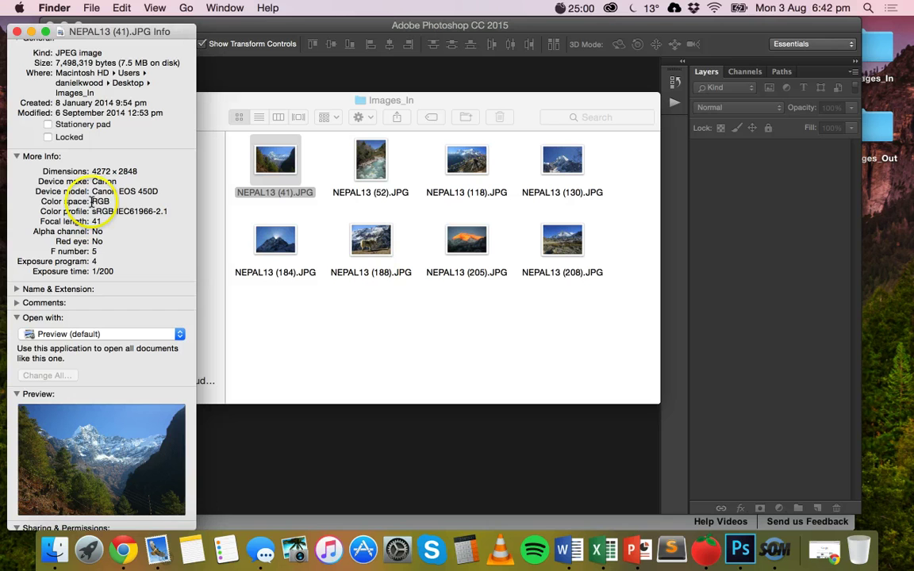
drag(92, 202, 114, 201)
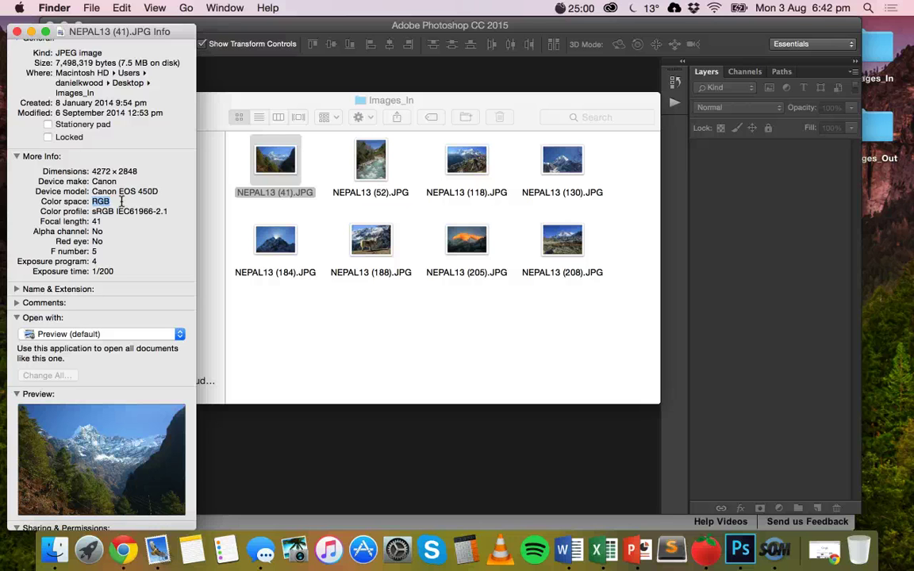
click(117, 199)
click(114, 200)
click(18, 32)
click(17, 31)
click(272, 155)
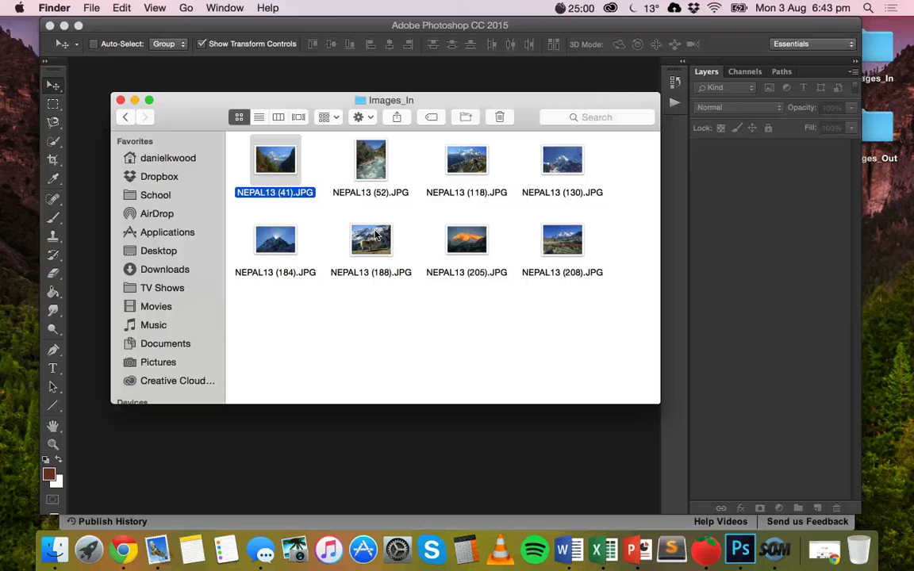
Step: Recheck Images_Out, reopen Images_In, and drag NEPAL13 (41).JPG onto the Photoshop canvas
click(304, 176)
click(125, 117)
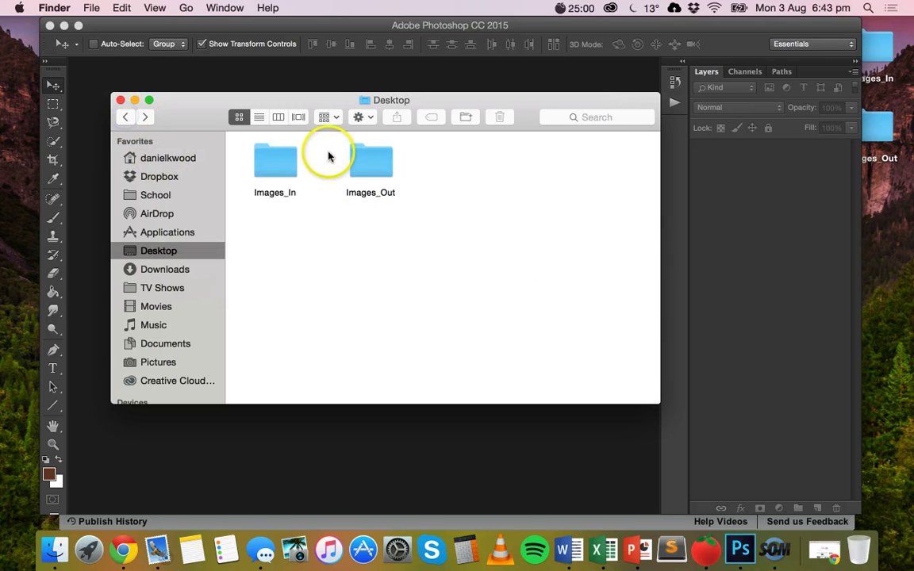
double_click(380, 157)
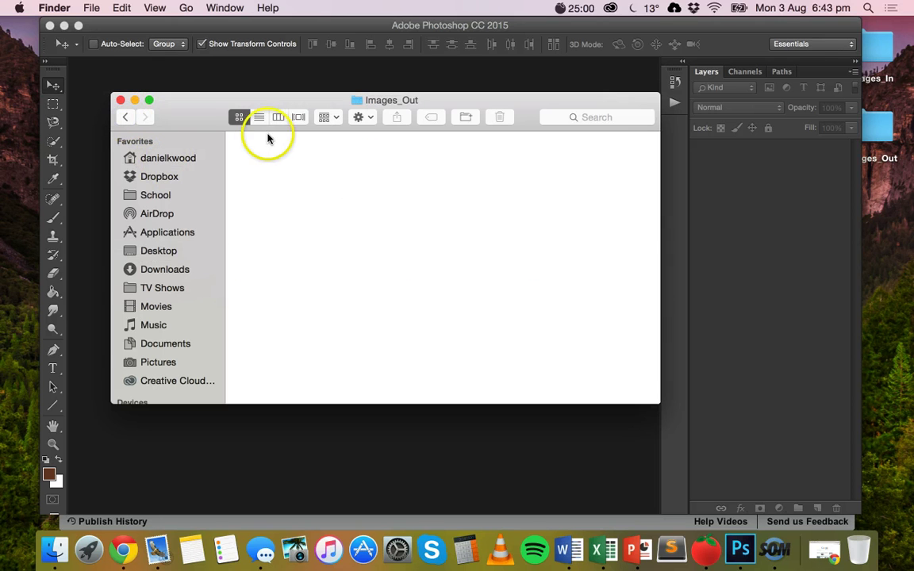
click(125, 117)
double_click(266, 161)
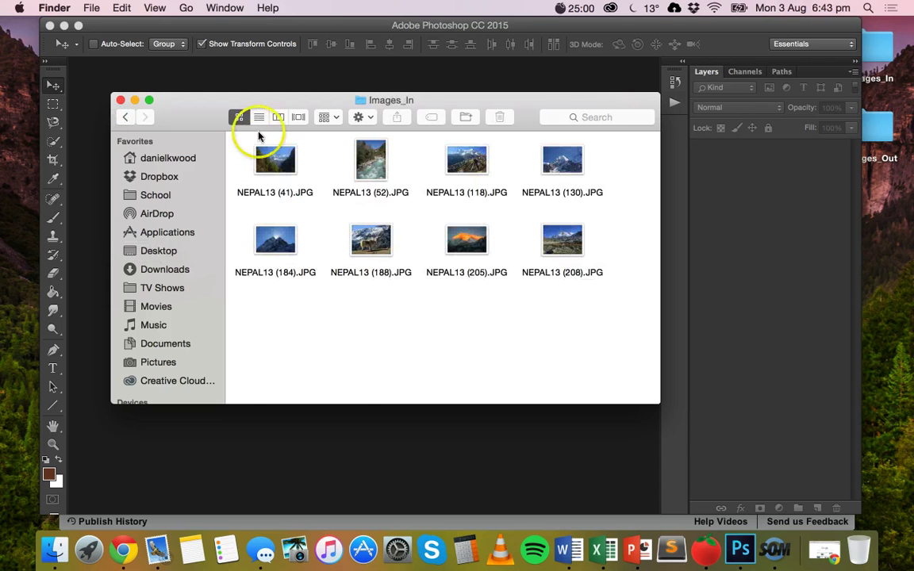
drag(228, 104, 490, 101)
drag(547, 184, 242, 203)
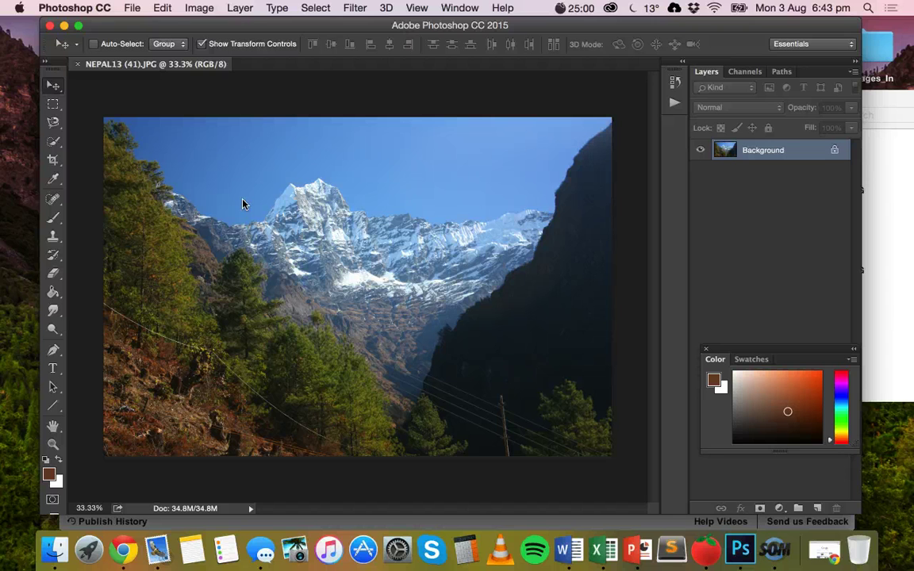
Step: Convert NEPAL13 (41).JPG to CMYK Color via Image > Mode, accepting the warning, without saving
click(242, 149)
click(200, 8)
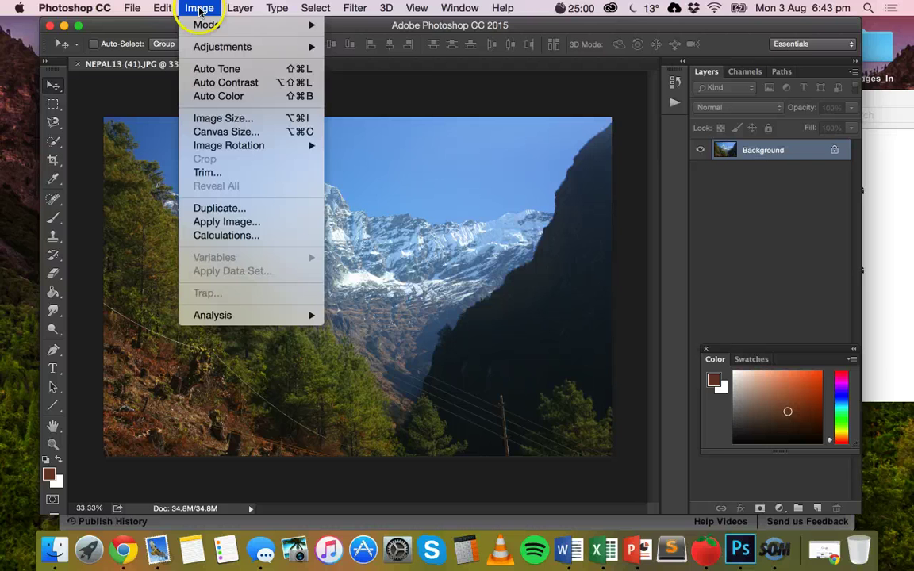
click(205, 24)
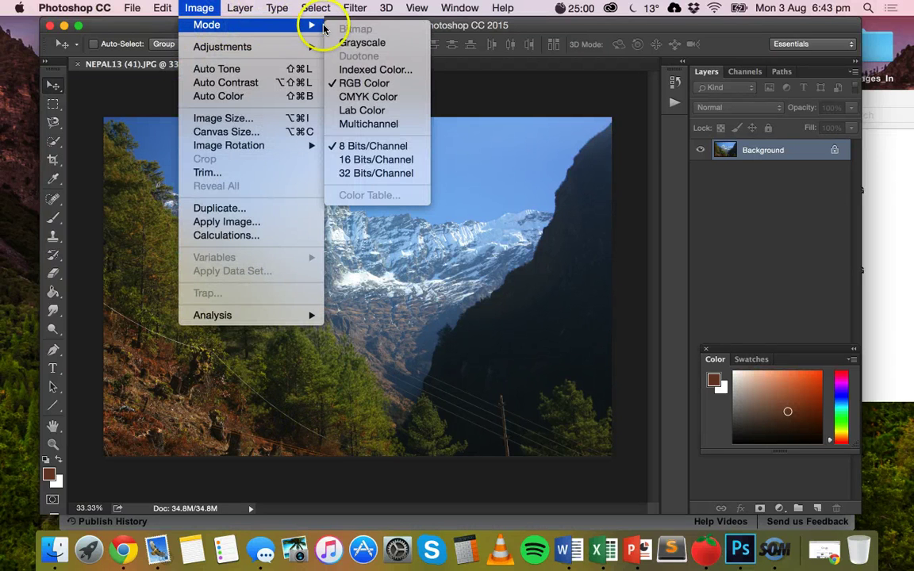
click(366, 97)
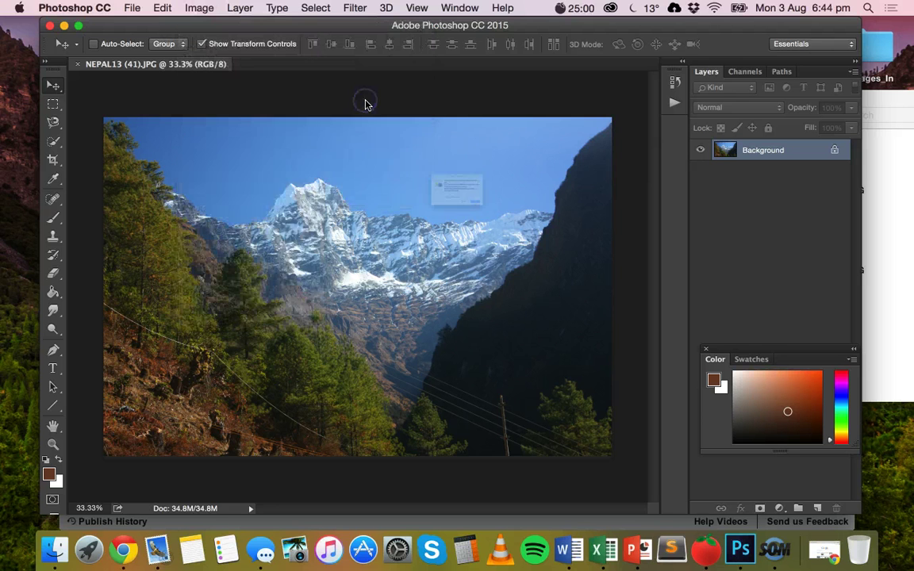
click(568, 260)
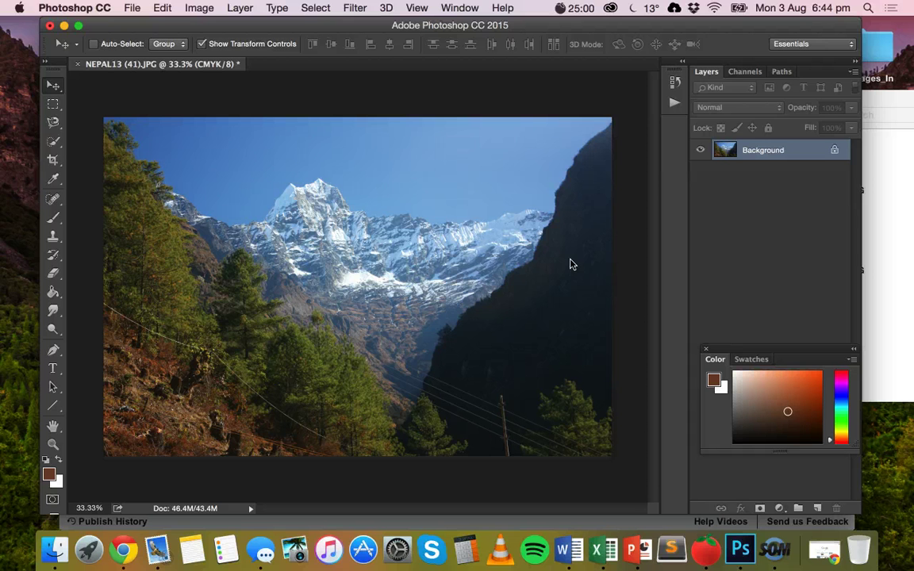
click(131, 8)
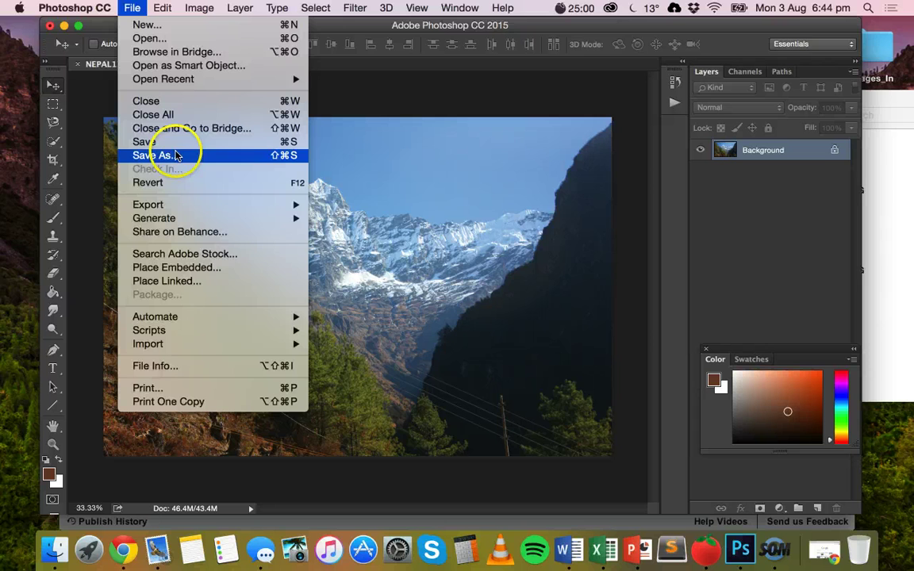
click(133, 8)
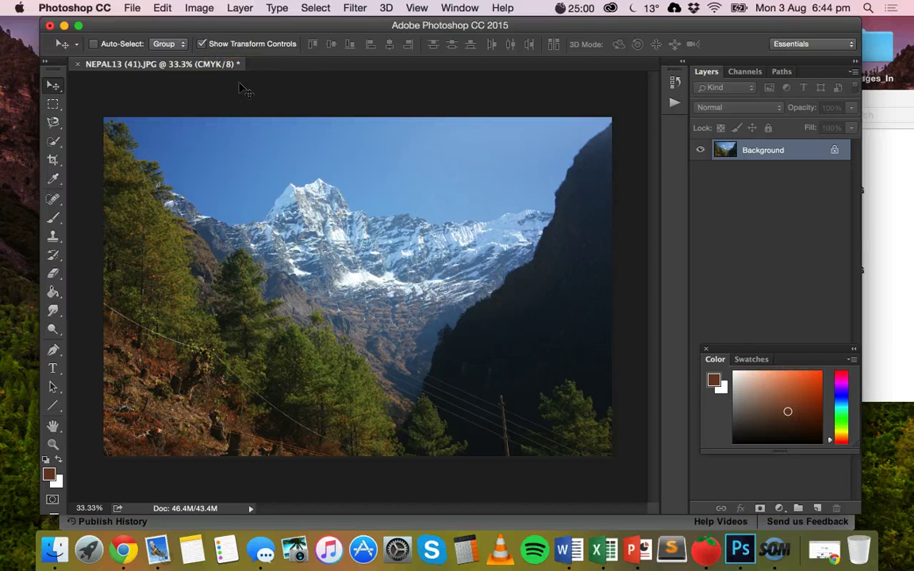
click(77, 64)
click(403, 205)
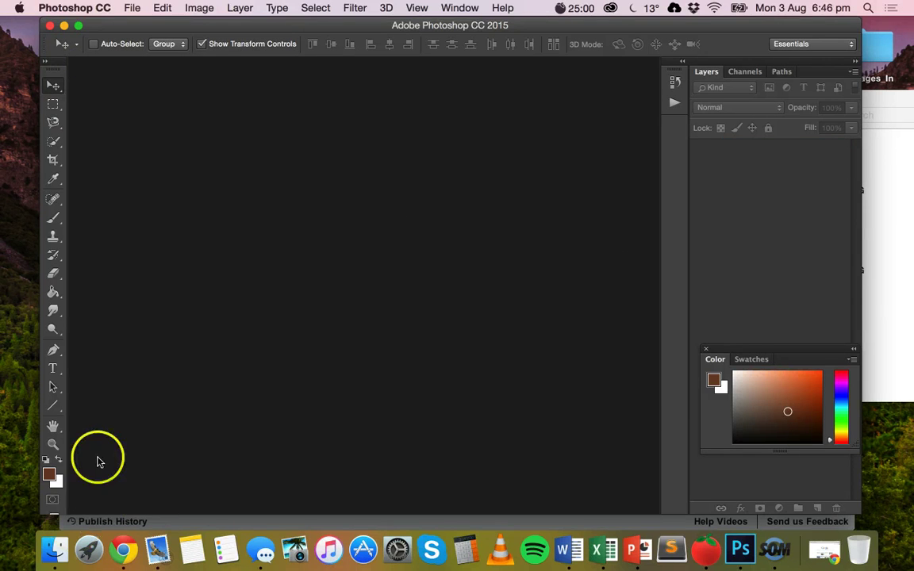
click(54, 550)
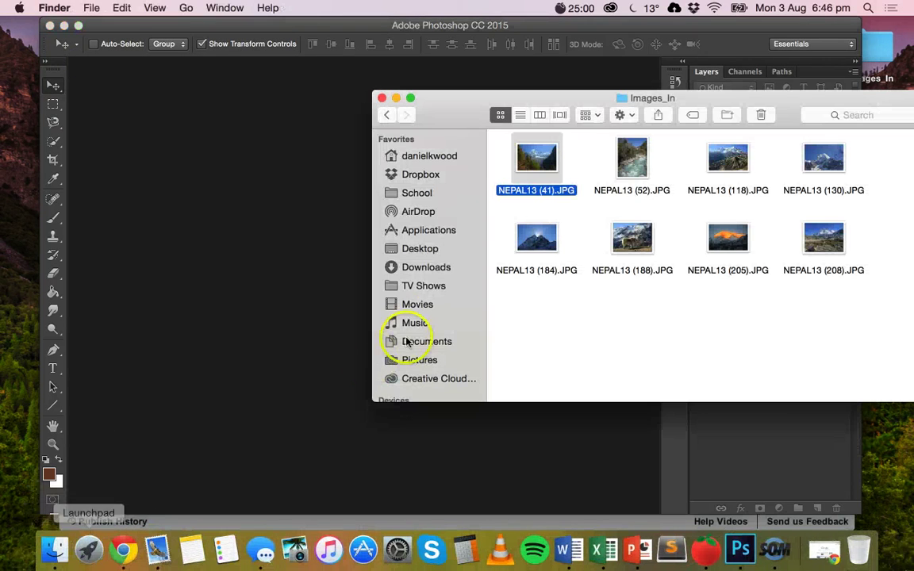
drag(536, 186, 243, 243)
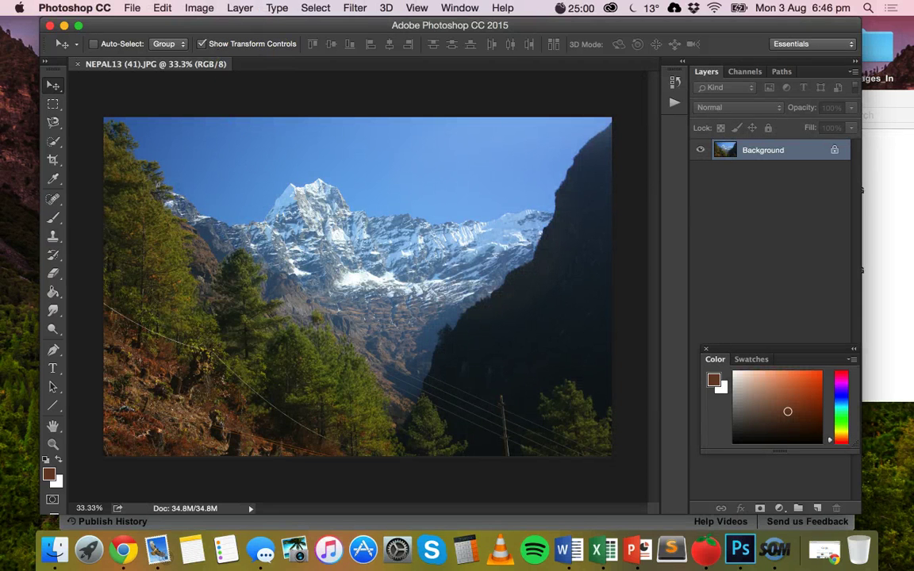
click(460, 8)
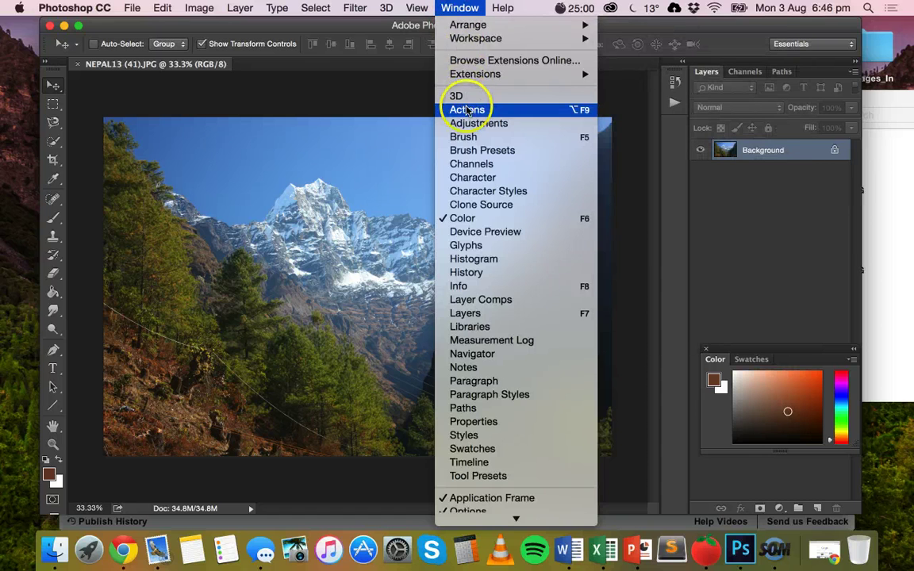
click(466, 112)
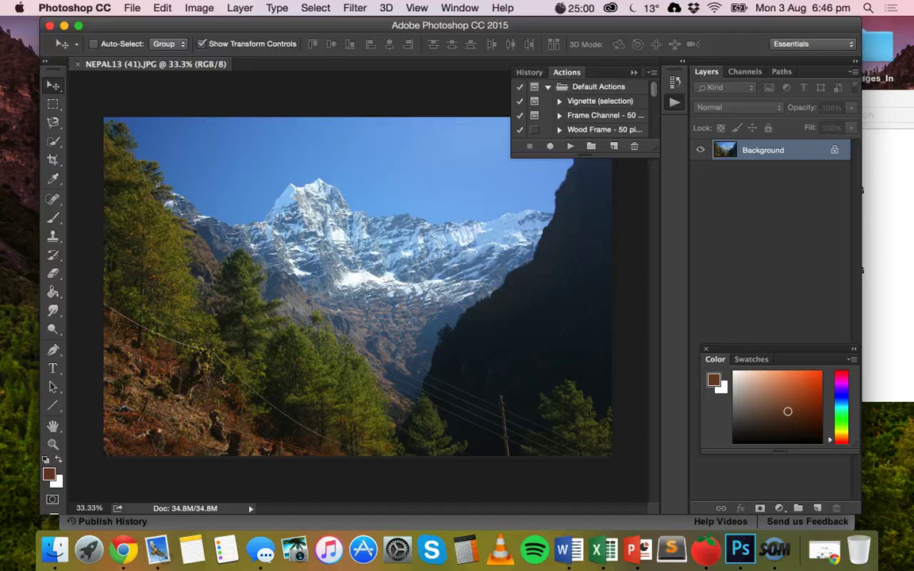
click(199, 8)
mouse_move(241, 46)
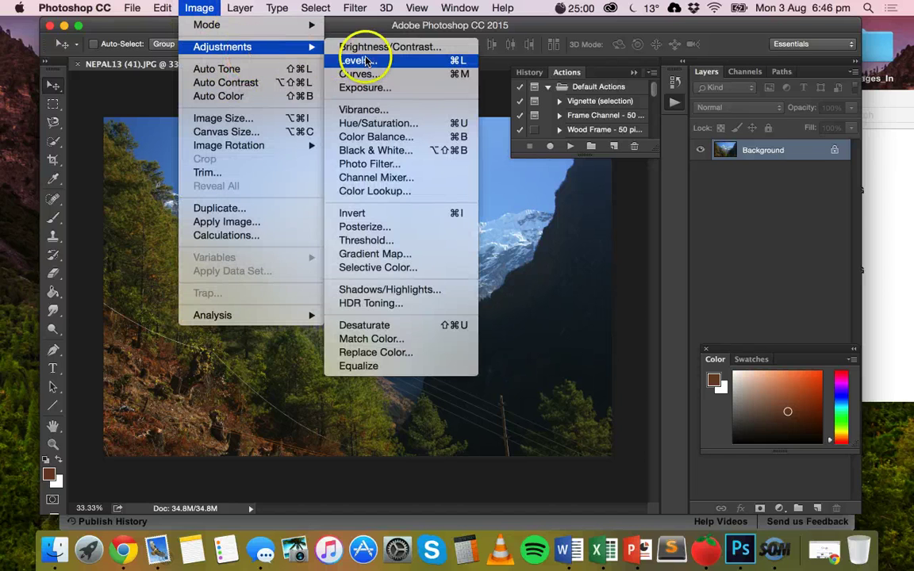
mouse_move(162, 8)
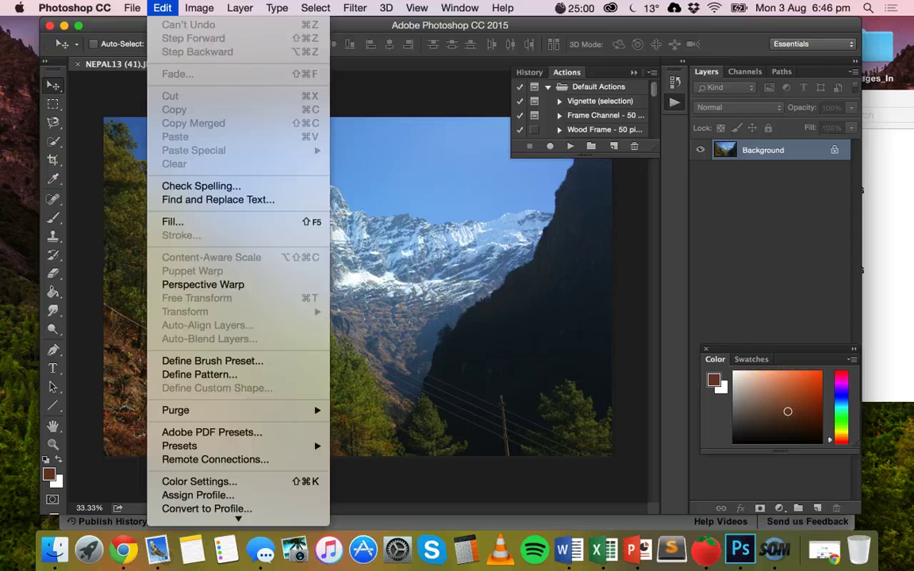
key(Escape)
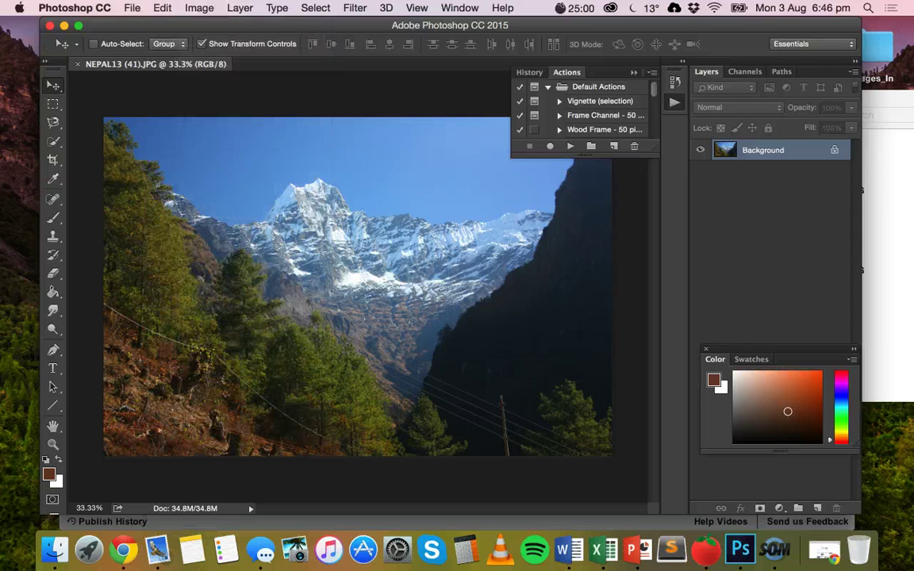
Step: Create a new action named 'RGB to CMYK' and start recording
click(653, 73)
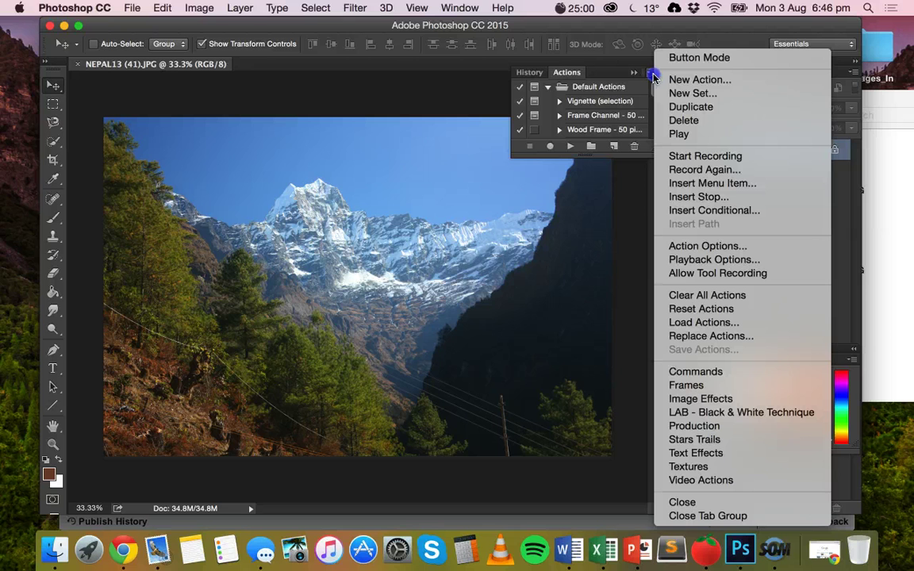
click(702, 82)
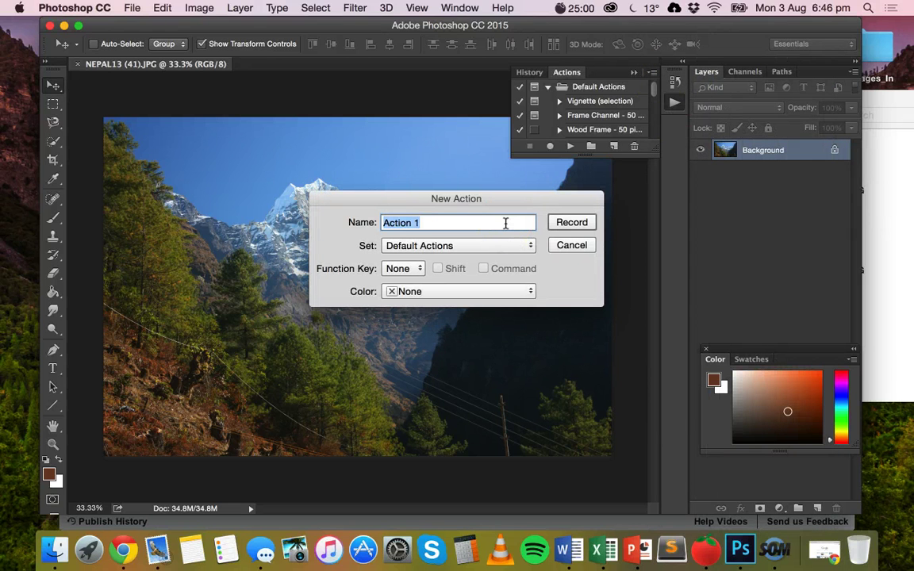
text(RGB to CMYK)
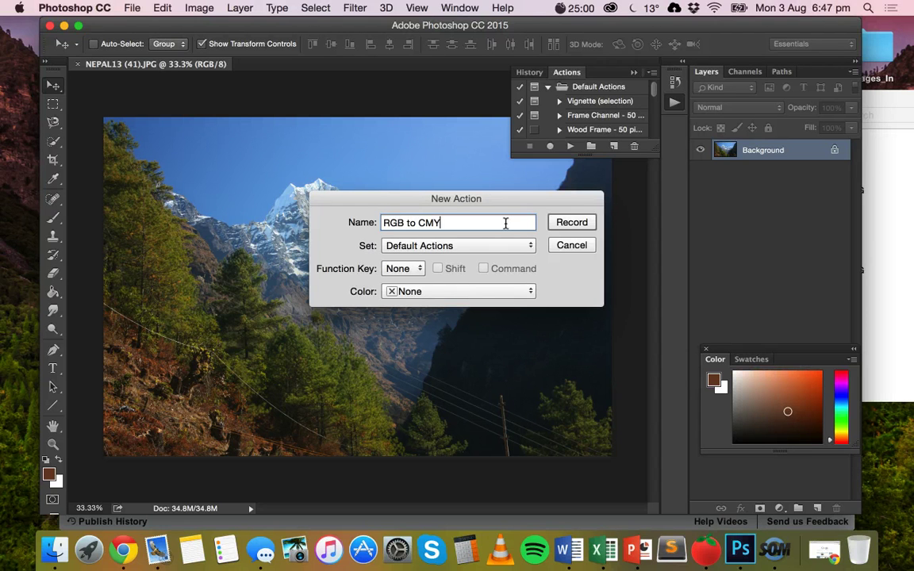
click(572, 225)
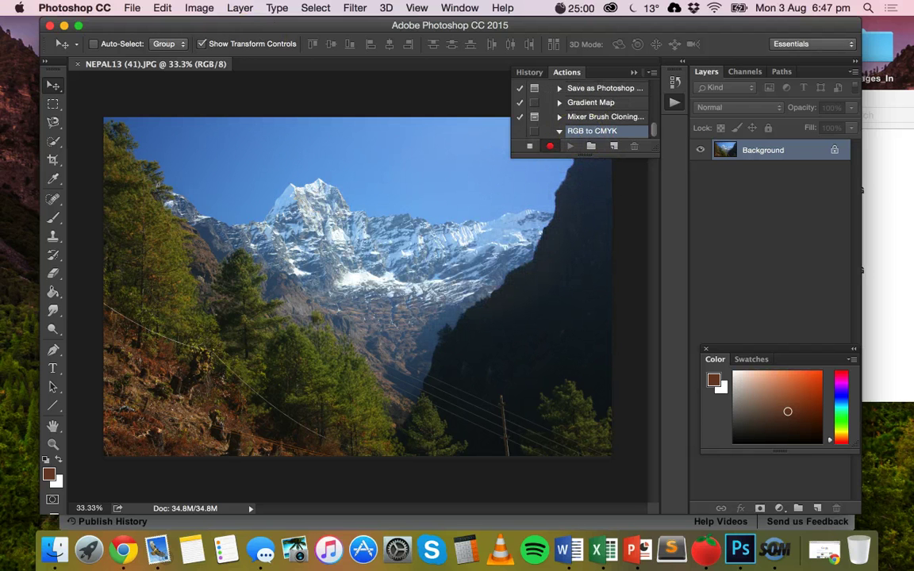
Step: Record an Image > Mode > CMYK Color conversion, accept the warning, and stop recording
click(199, 7)
mouse_move(214, 25)
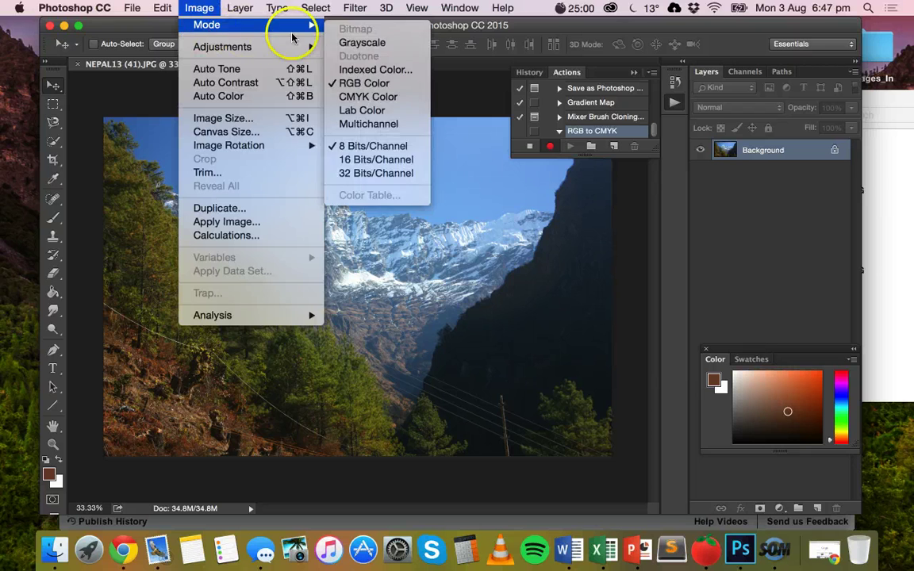
click(385, 101)
click(559, 257)
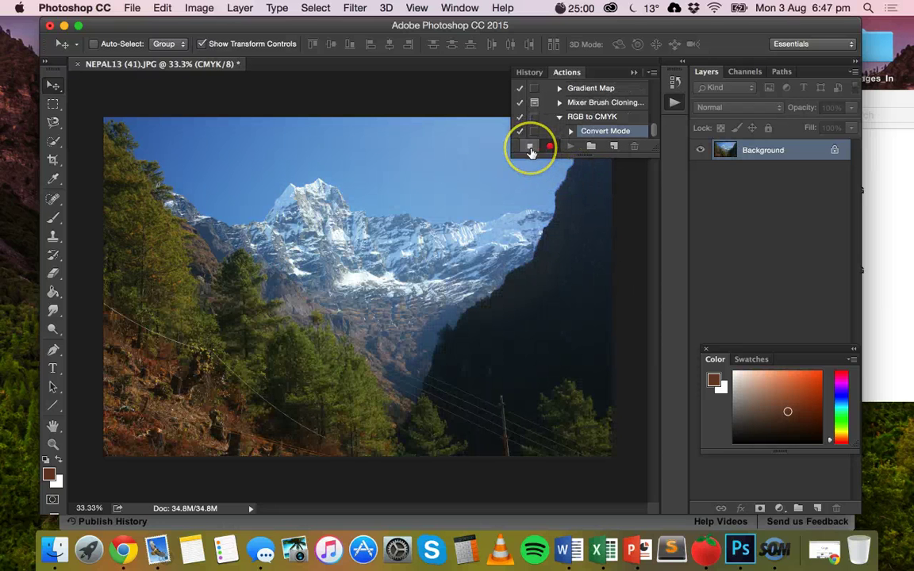
click(530, 147)
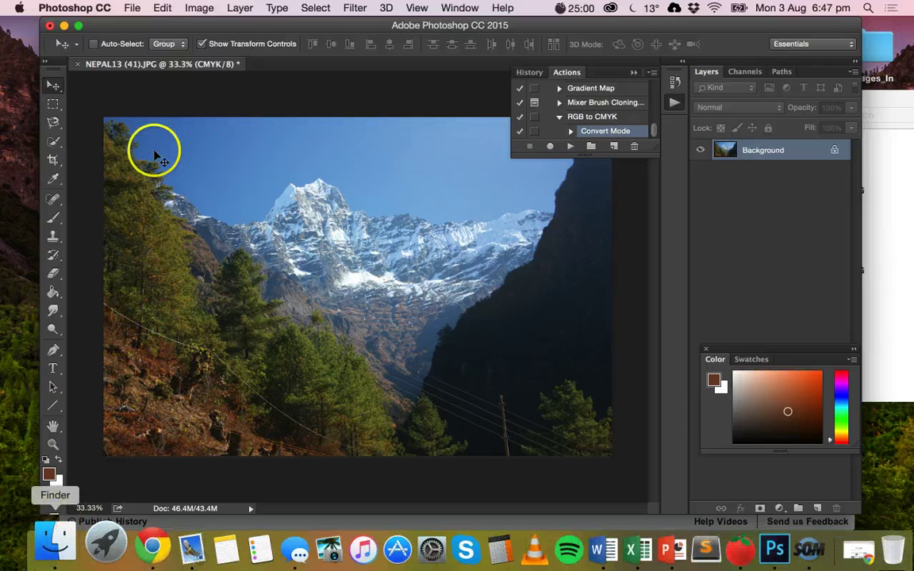
Step: Open NEPAL13 (52).JPG from Images_In in Photoshop and play the RGB to CMYK action
click(56, 545)
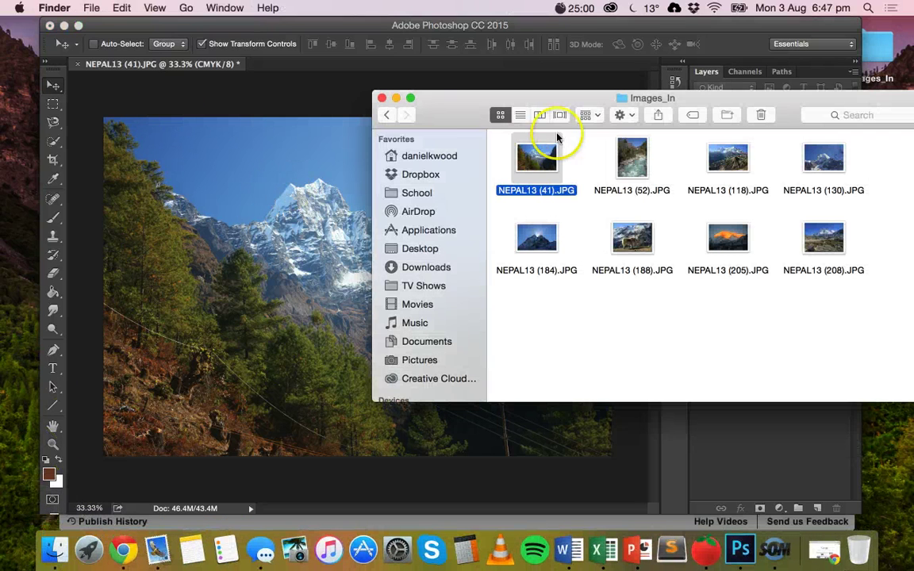
drag(623, 158, 256, 64)
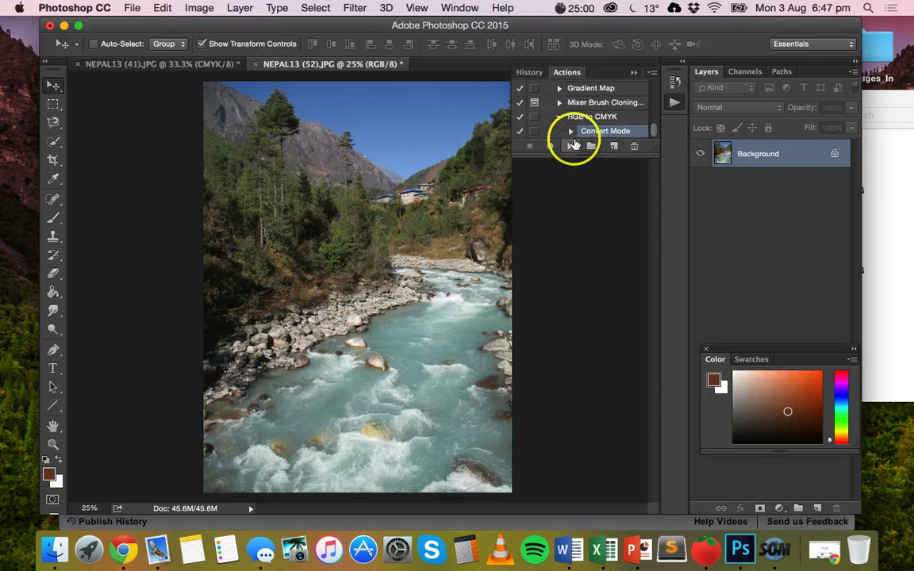
click(570, 149)
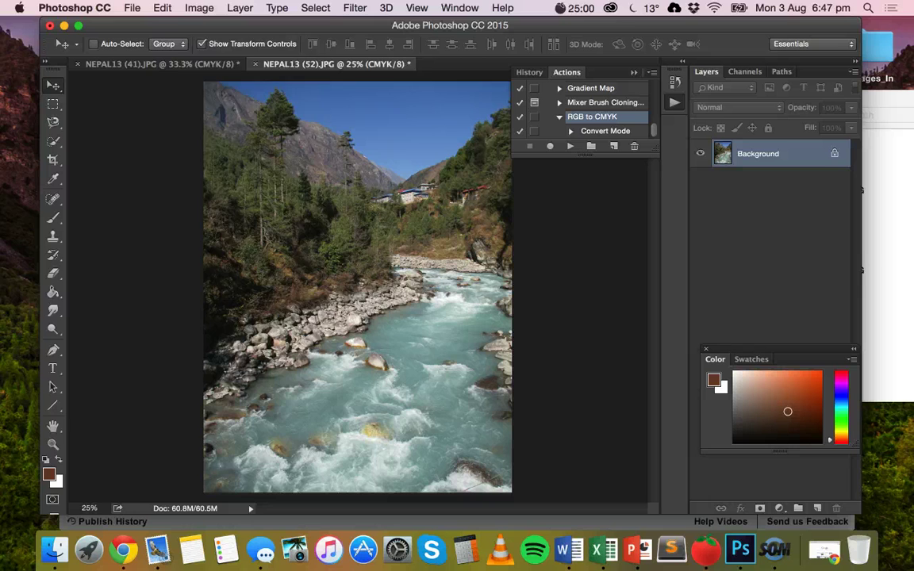
Step: Confirm under Image > Mode that the river photo is now in CMYK Color
click(199, 8)
mouse_move(208, 30)
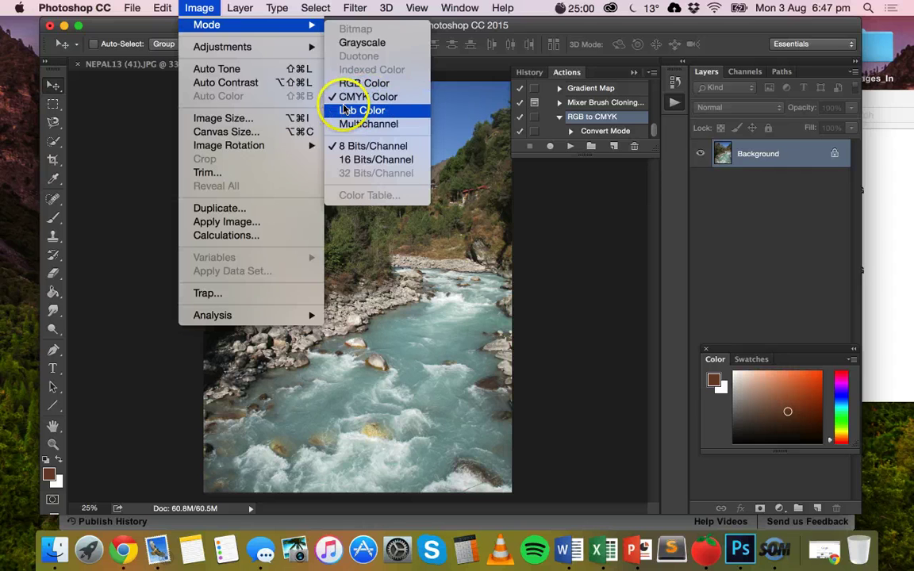
click(477, 213)
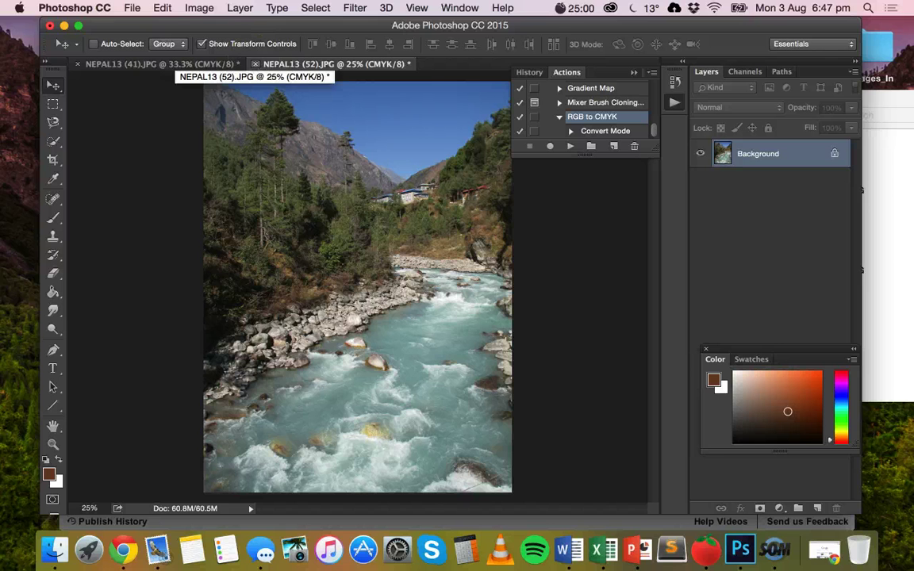
click(199, 7)
click(208, 25)
click(338, 96)
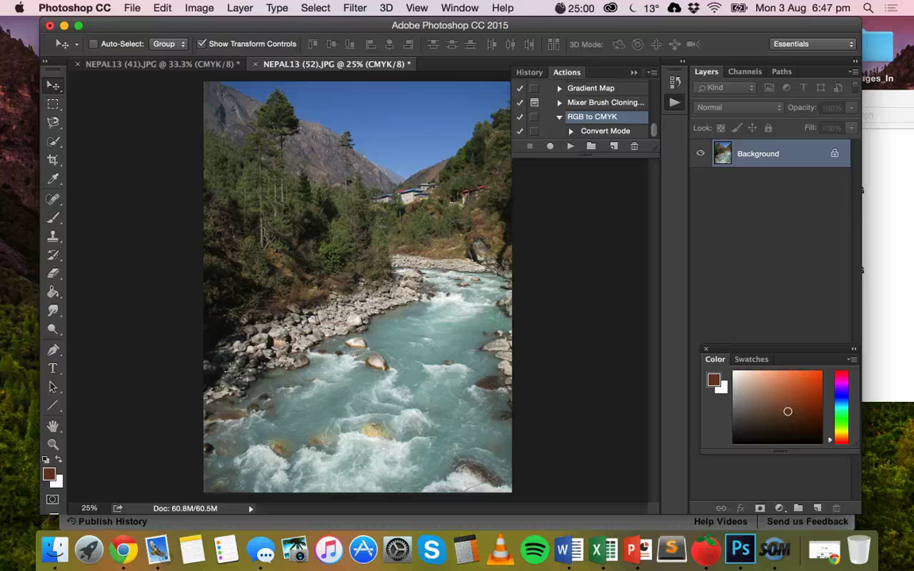
Step: Close the river and mountain photo documents, choosing Don't Save for both
click(256, 65)
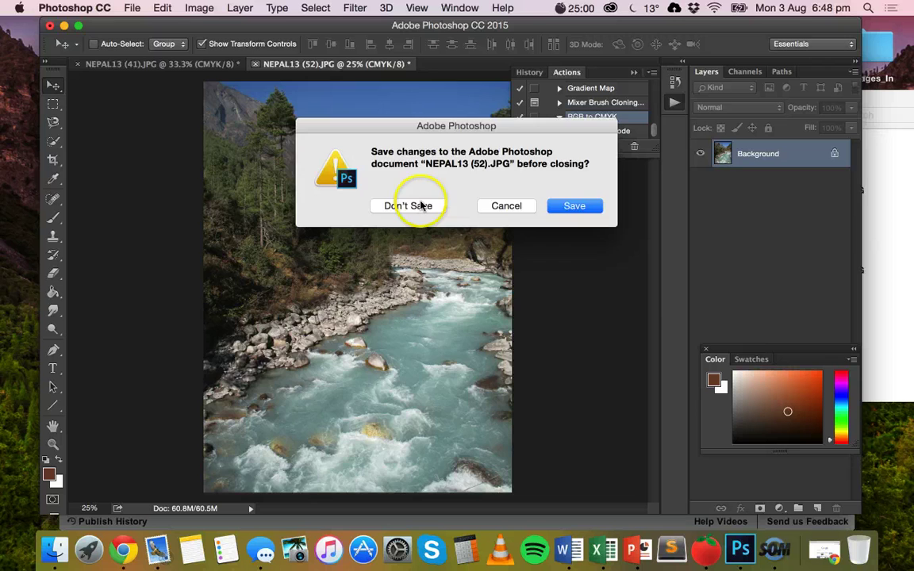
click(420, 205)
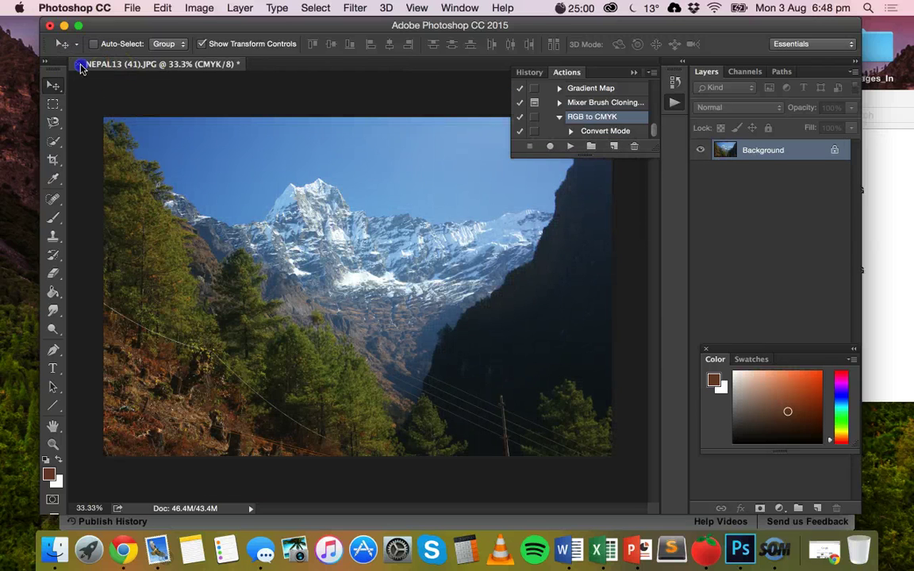
click(77, 63)
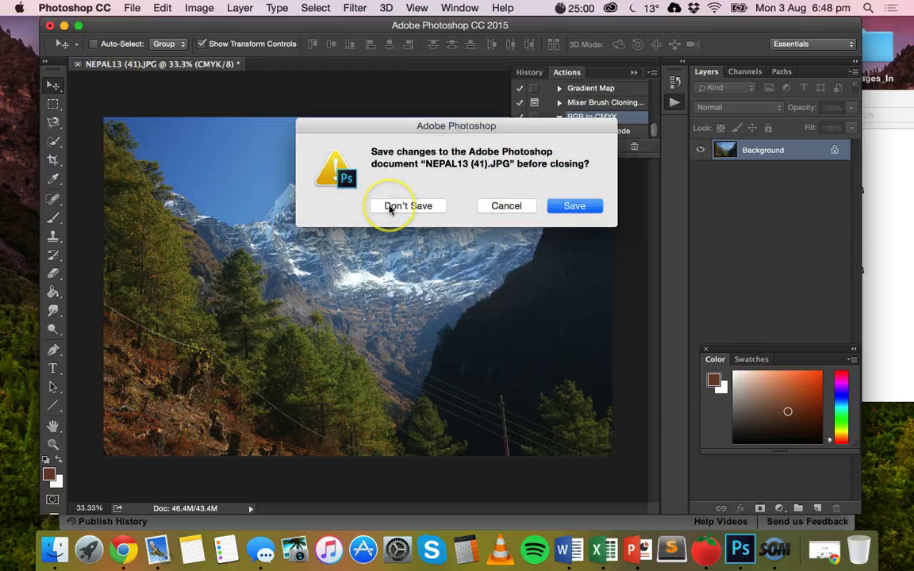
click(389, 208)
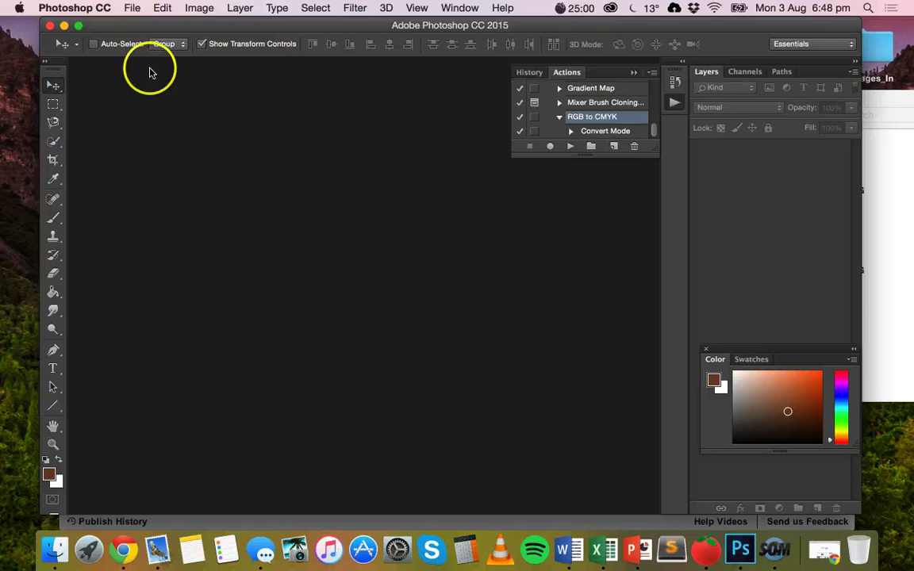
Step: Bring up the Batch dialog from File > Automate > Batch
click(131, 7)
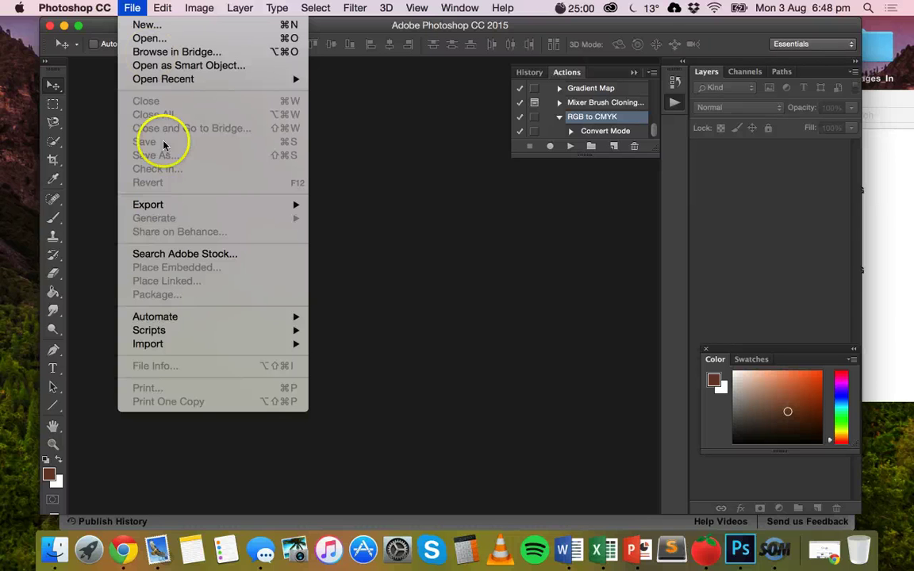
mouse_move(167, 321)
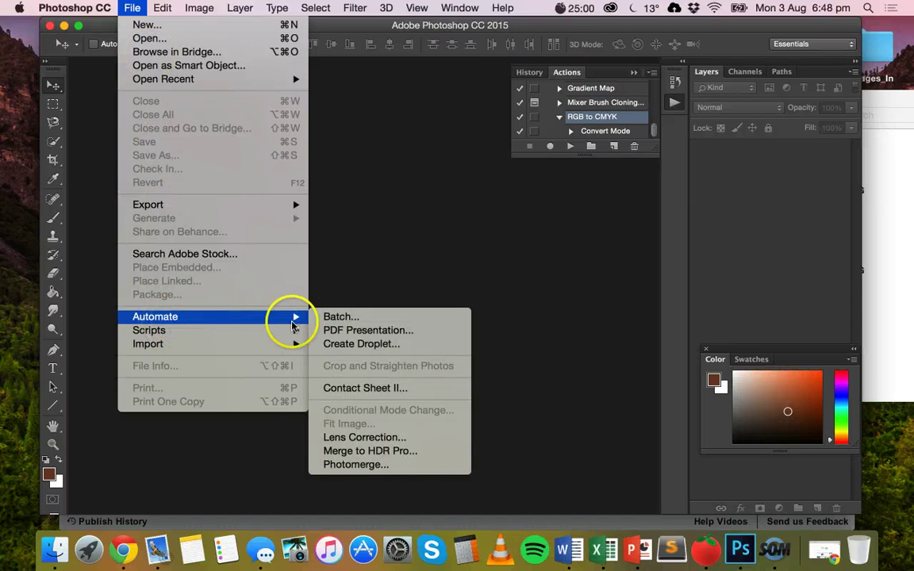
click(340, 316)
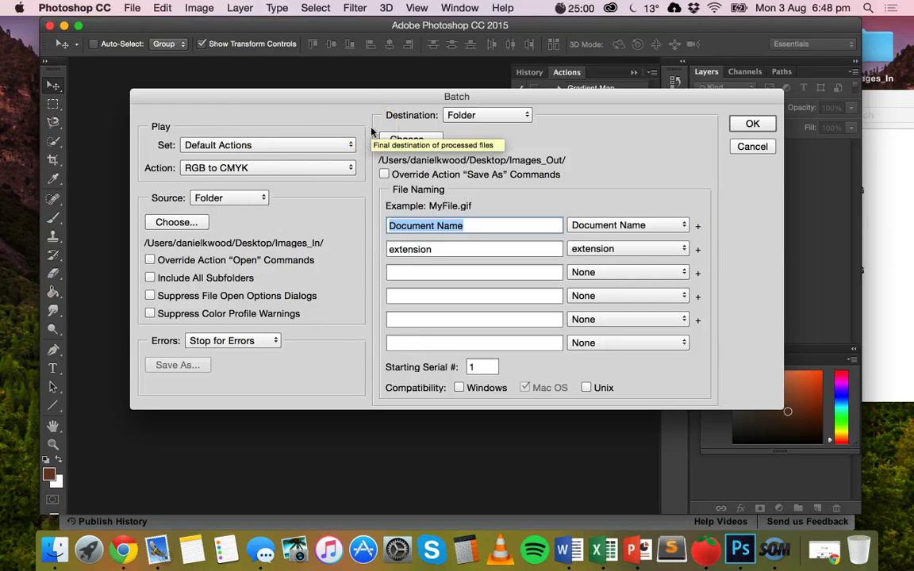
Step: In Batch, choose the Default Actions set, the RGB to CMYK action, and Folder as source
click(314, 111)
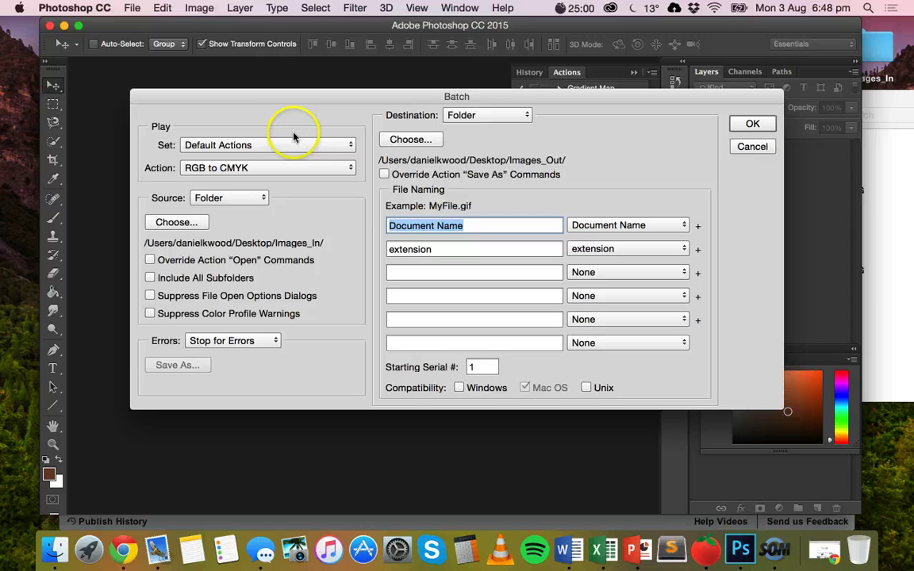
click(225, 145)
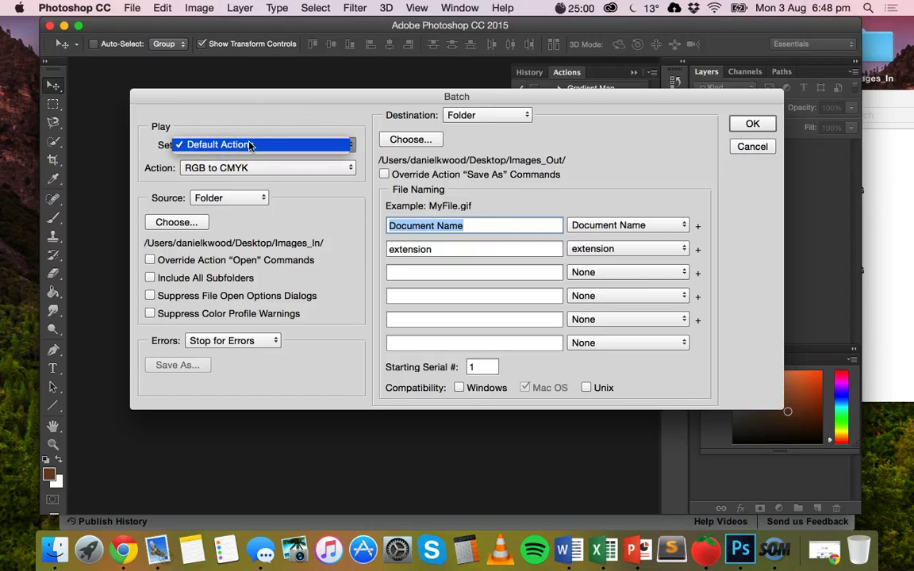
click(195, 141)
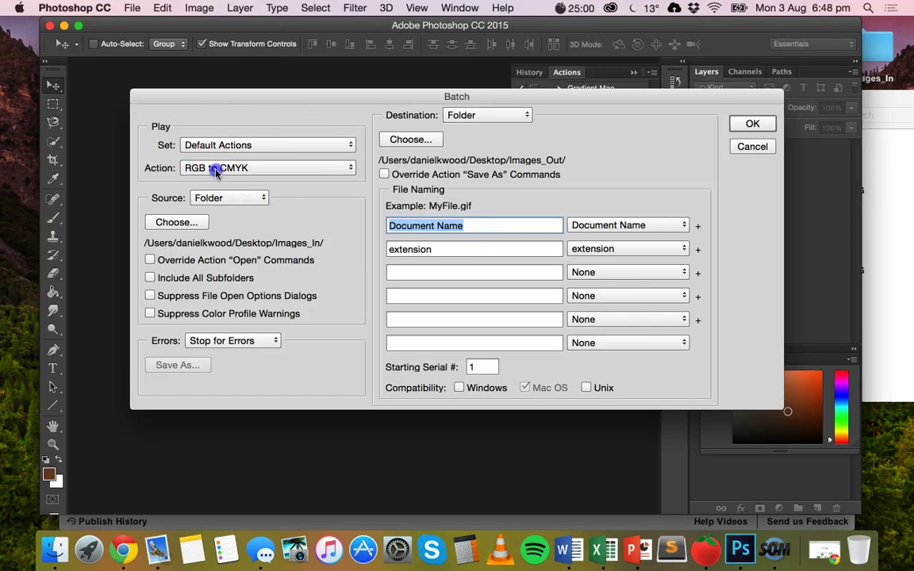
click(215, 168)
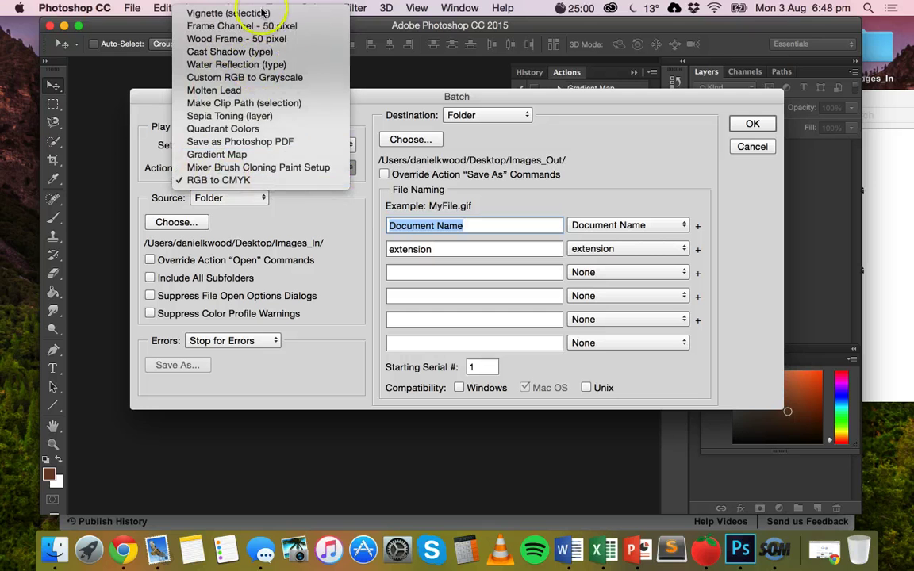
click(212, 182)
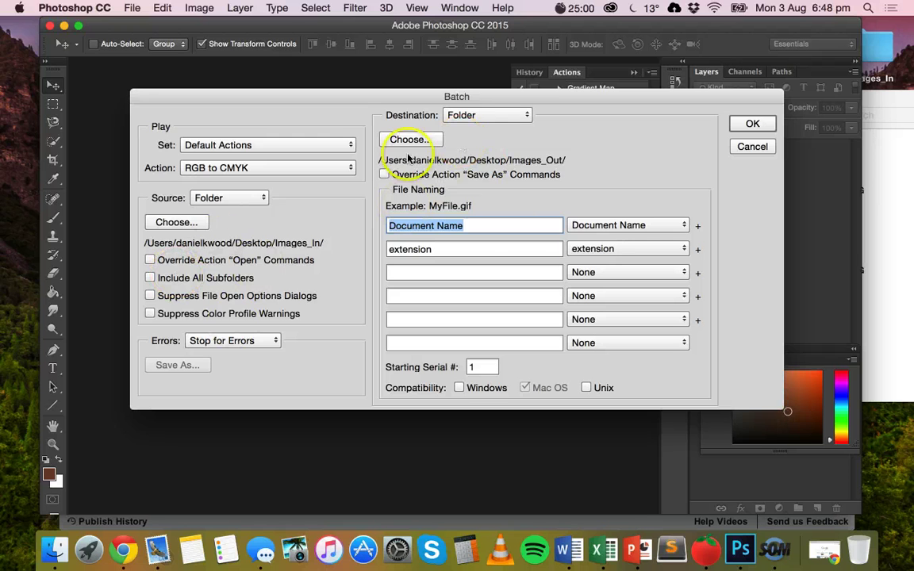
click(240, 204)
click(217, 198)
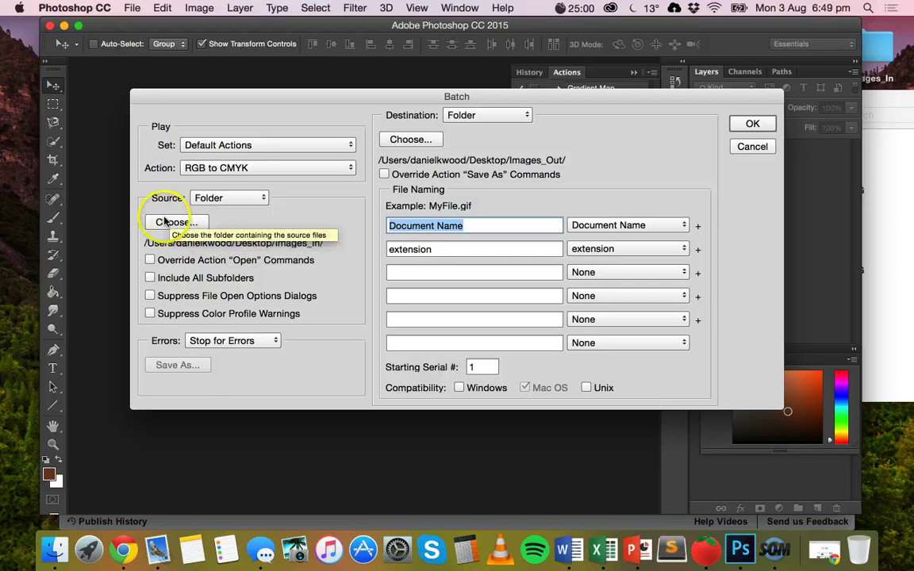
click(169, 223)
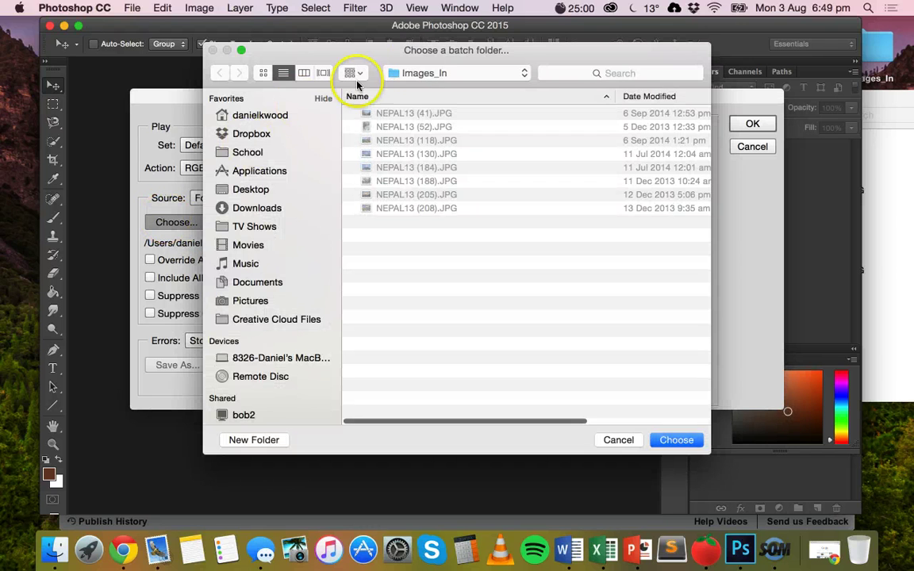
click(411, 75)
click(435, 75)
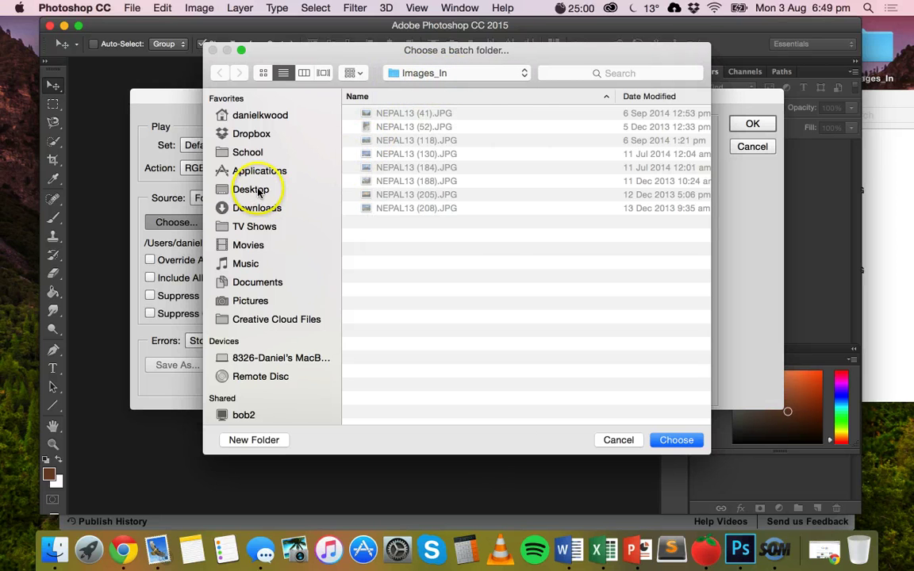
click(258, 190)
double_click(388, 113)
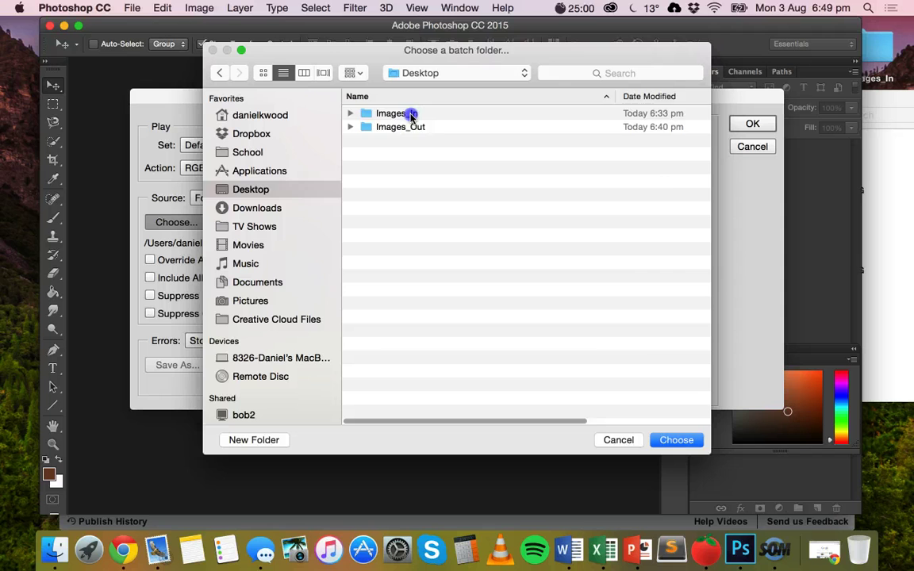
click(677, 440)
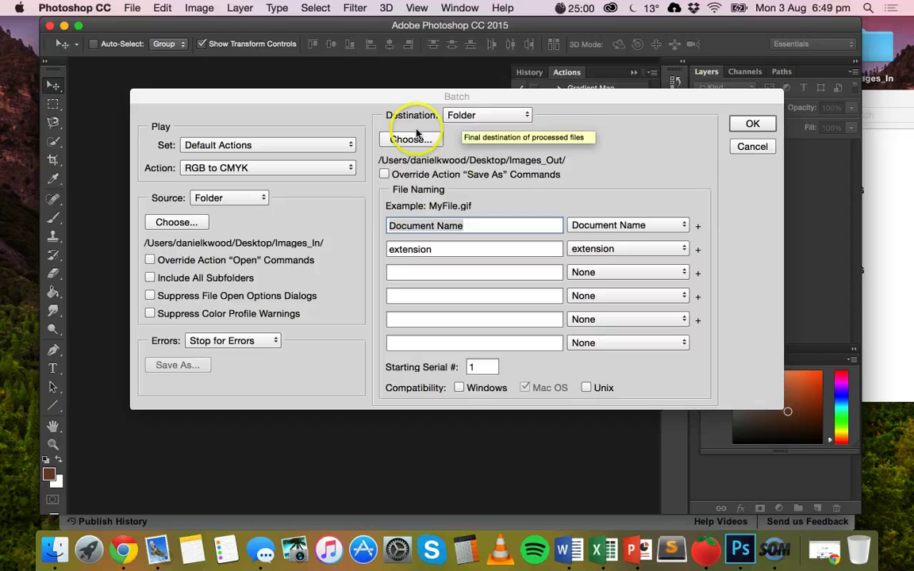
Step: Set the batch destination folder to Desktop > Images_Out and start the batch with OK
click(481, 115)
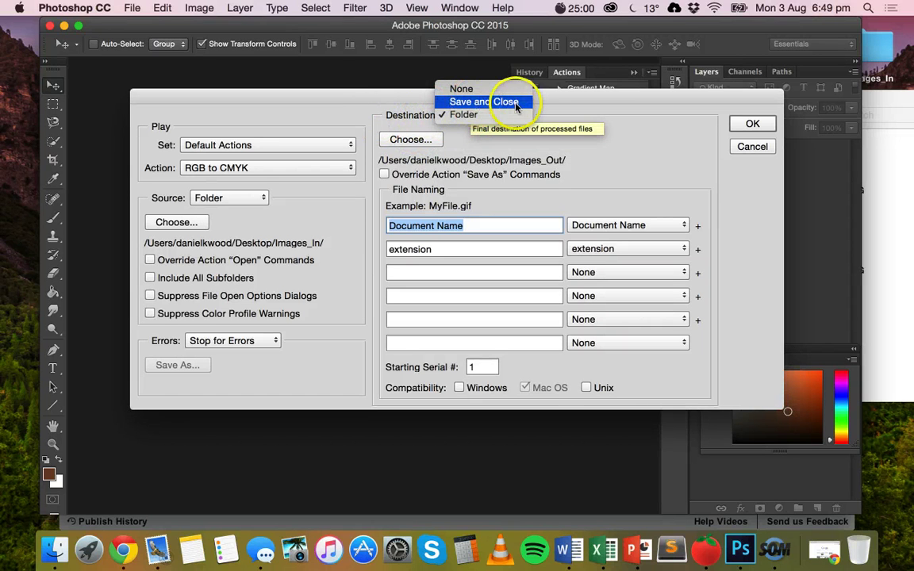
click(443, 115)
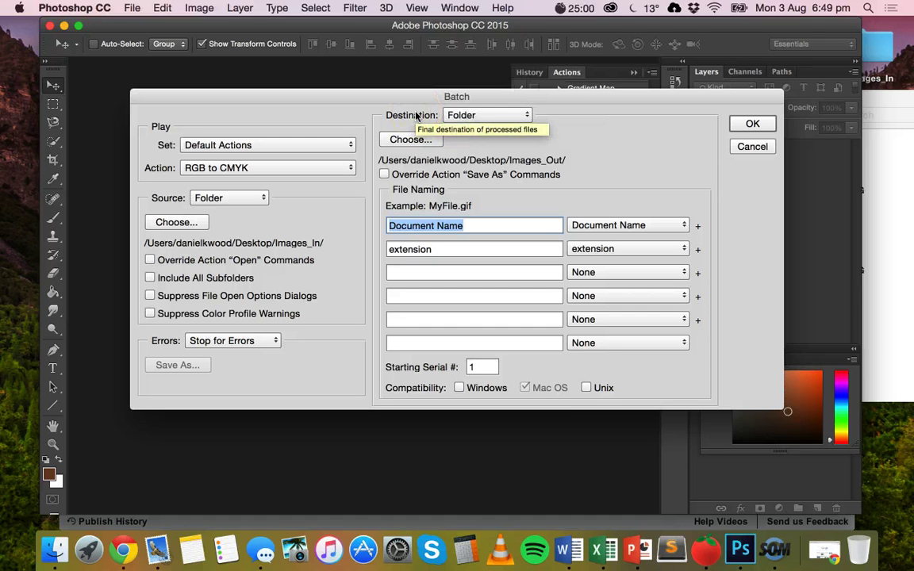
click(400, 142)
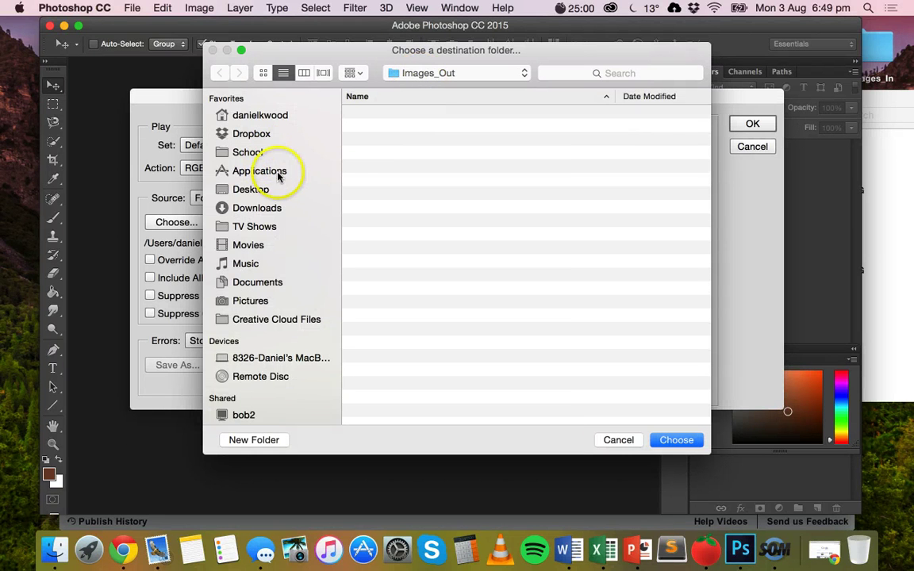
click(270, 189)
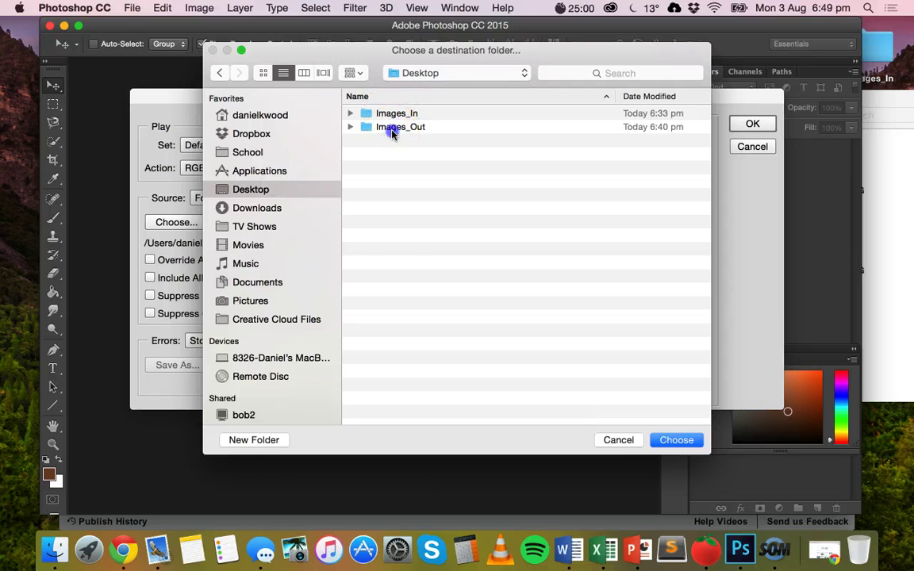
double_click(390, 127)
click(676, 439)
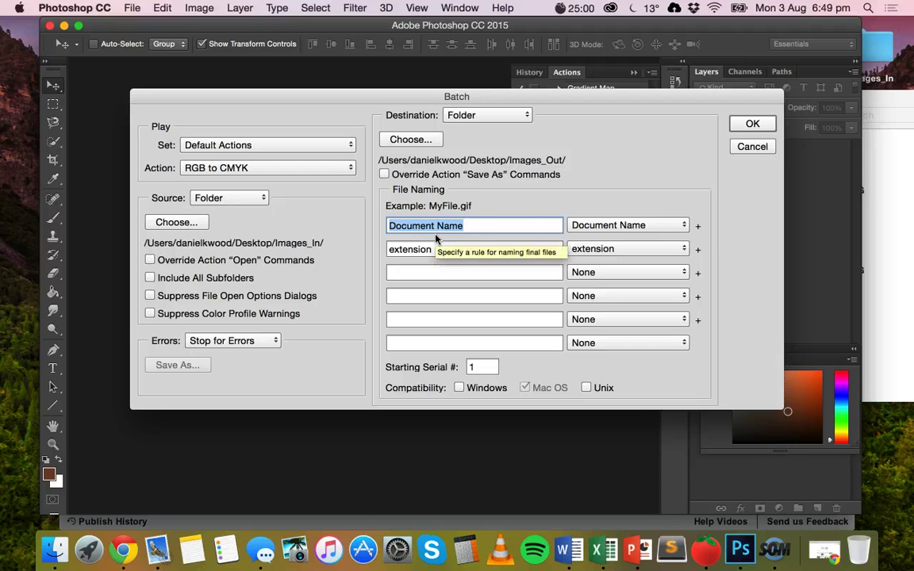
click(531, 228)
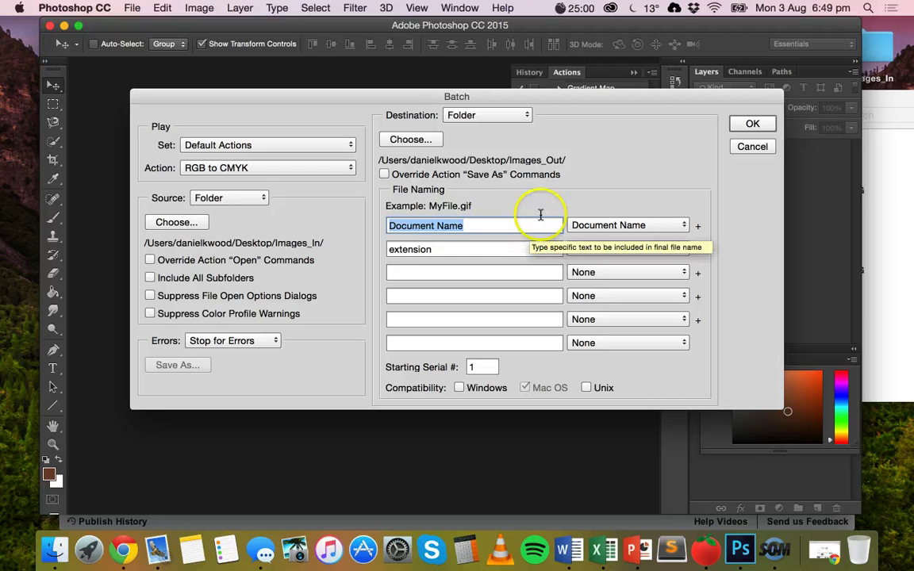
click(753, 124)
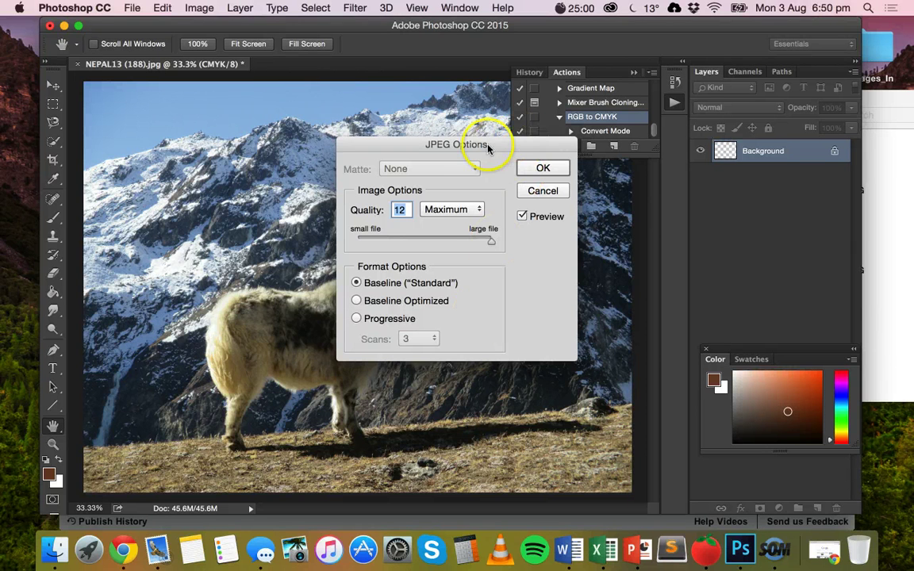
Step: Accept JPEG Options at quality 12 (Maximum) for each converted NEPAL13 photo until the batch finishes
drag(487, 147, 422, 148)
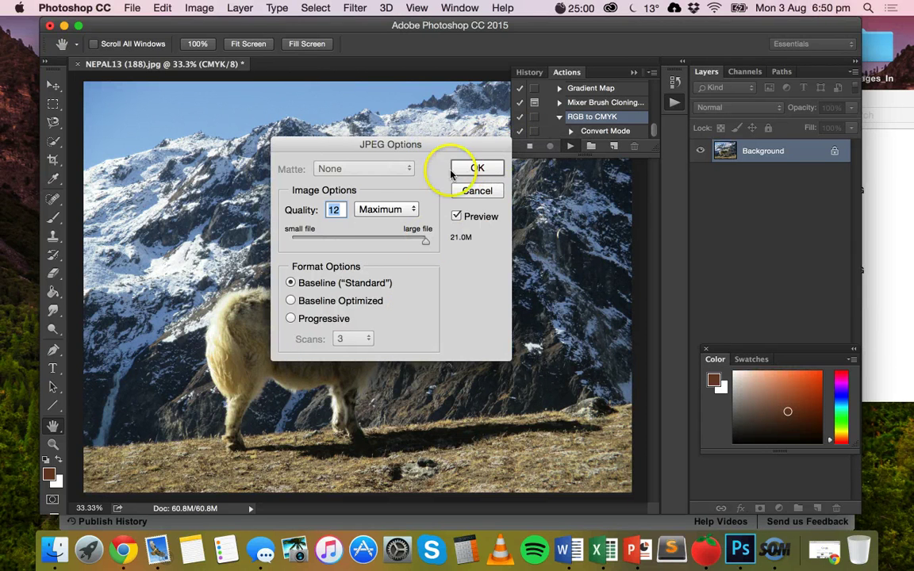
click(470, 168)
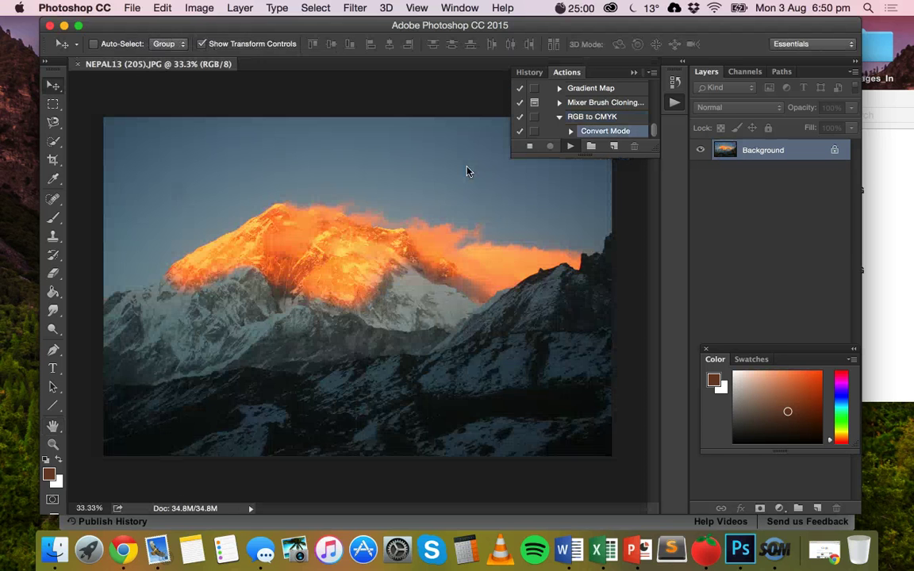
click(469, 169)
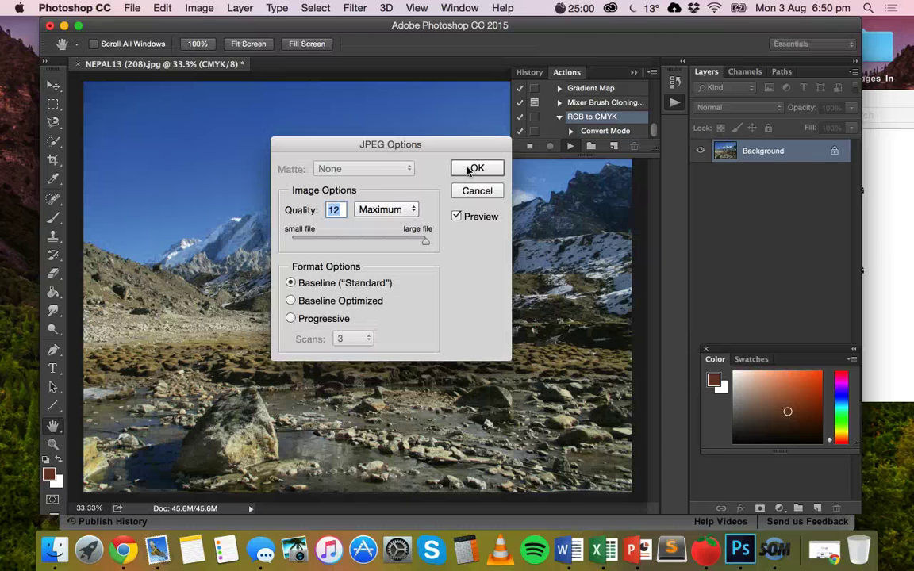
click(468, 171)
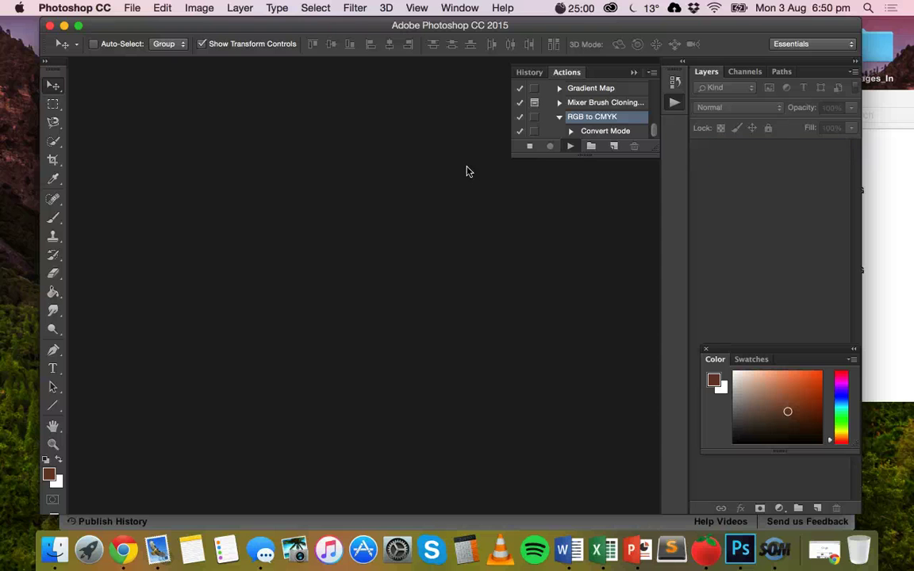
click(468, 171)
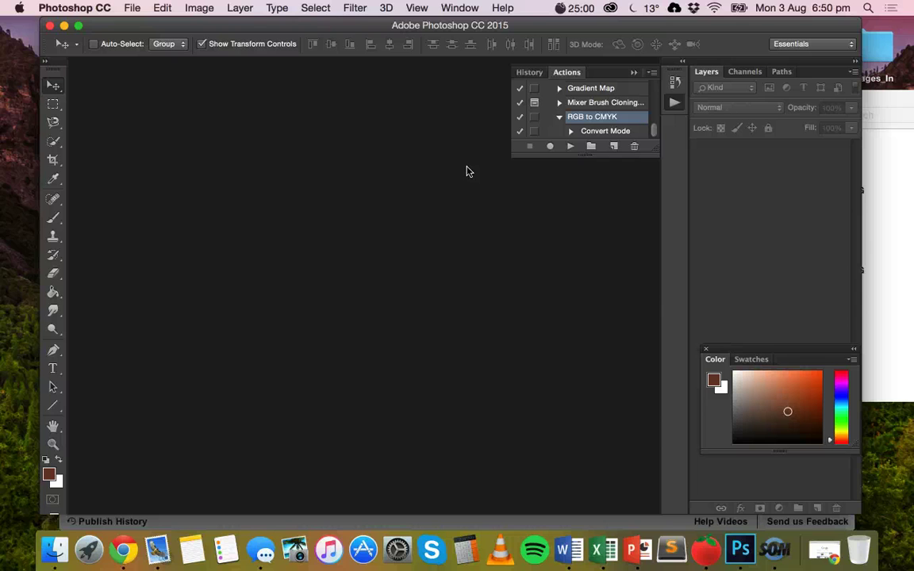
Step: In Finder, open the Images_Out folder on the Desktop
click(55, 562)
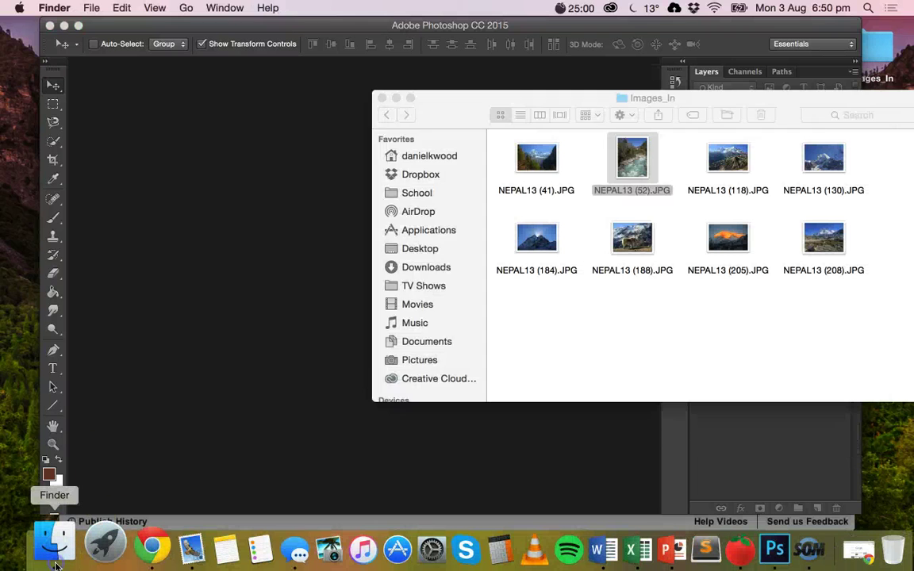
drag(453, 116, 279, 127)
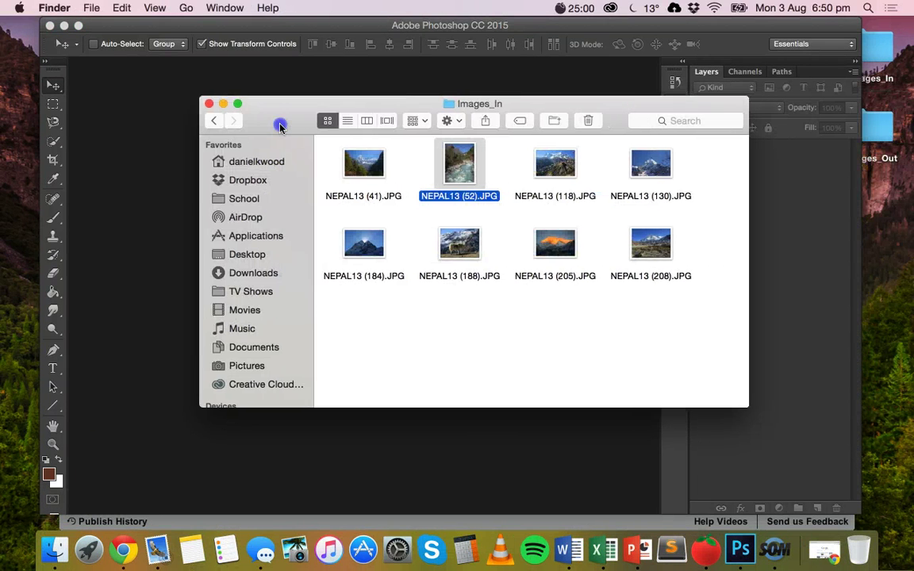
click(238, 259)
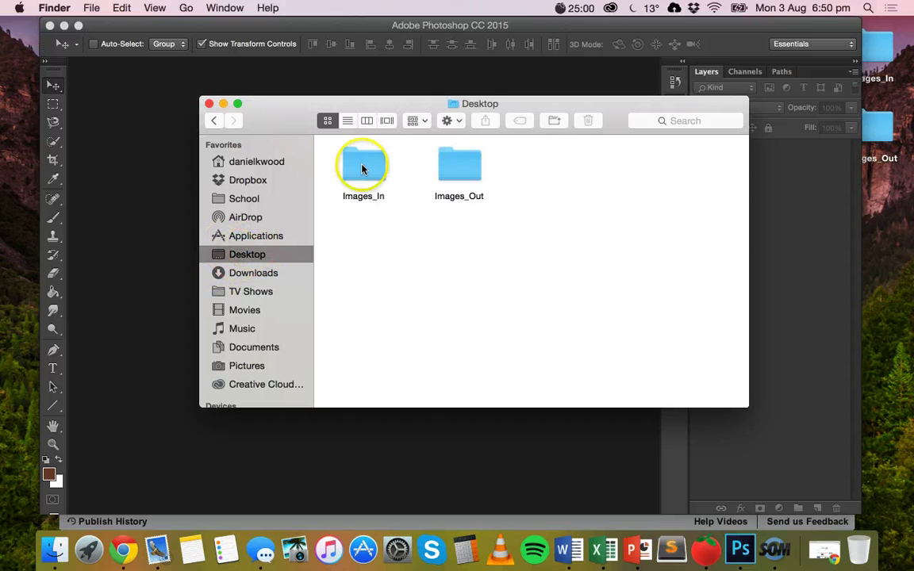
click(458, 167)
double_click(458, 167)
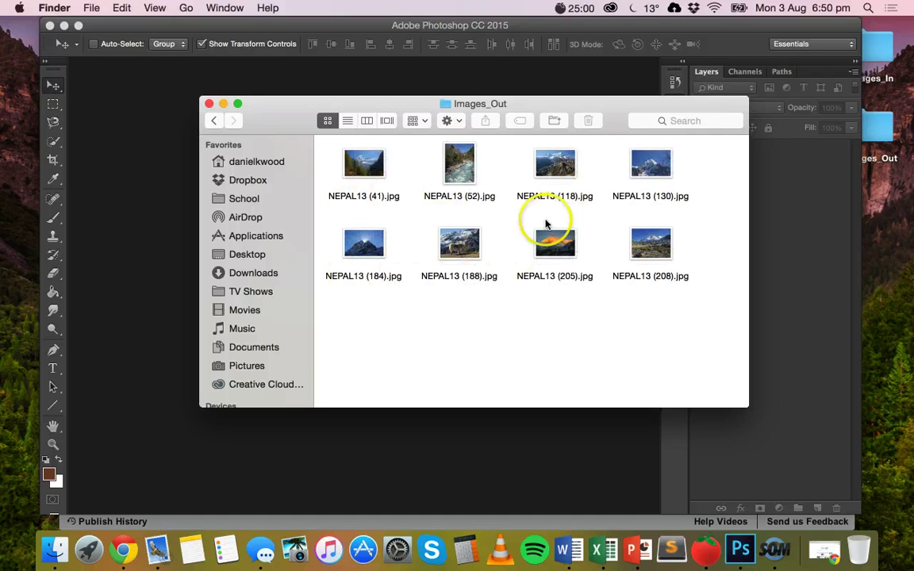
Step: Confirm in Get Info that NEPAL13 (41).jpg is CMYK, then switch back to Photoshop
click(370, 162)
right_click(369, 163)
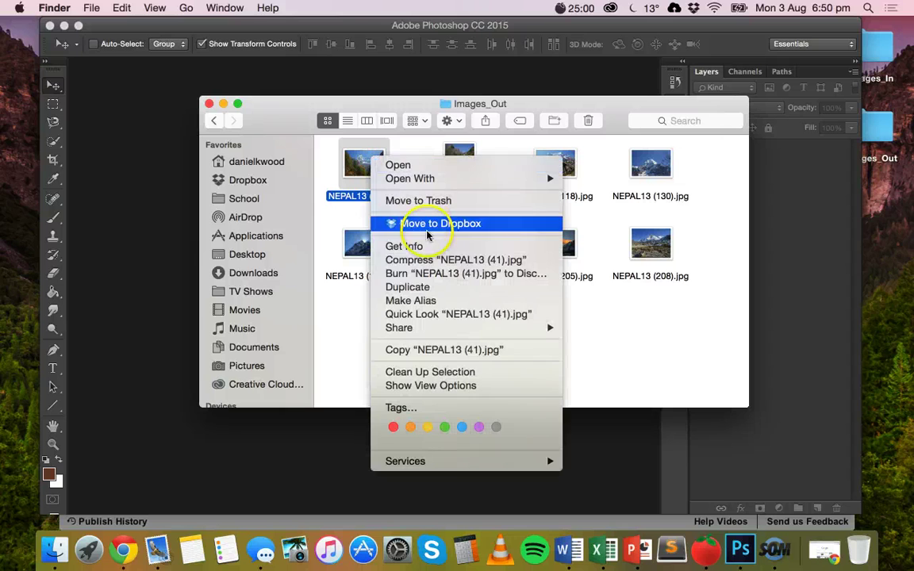
click(415, 246)
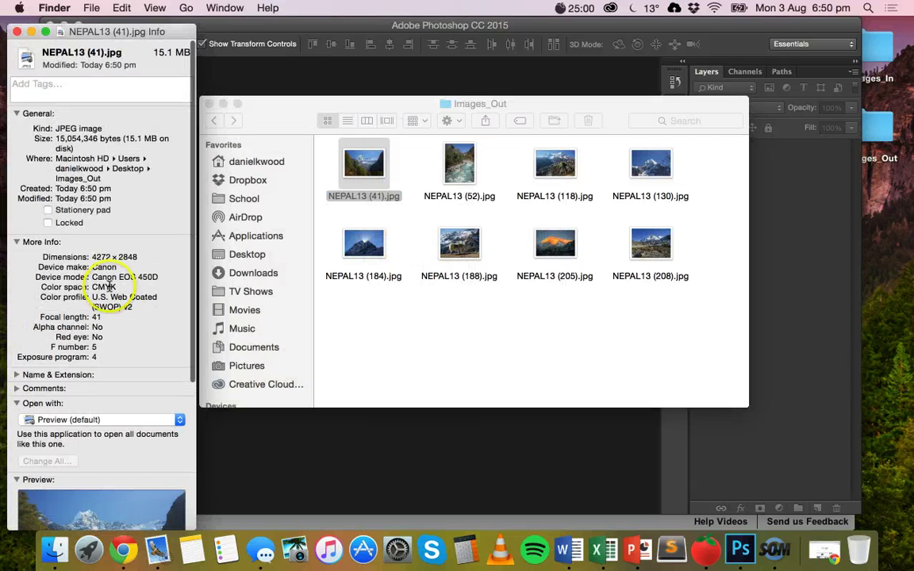
click(109, 289)
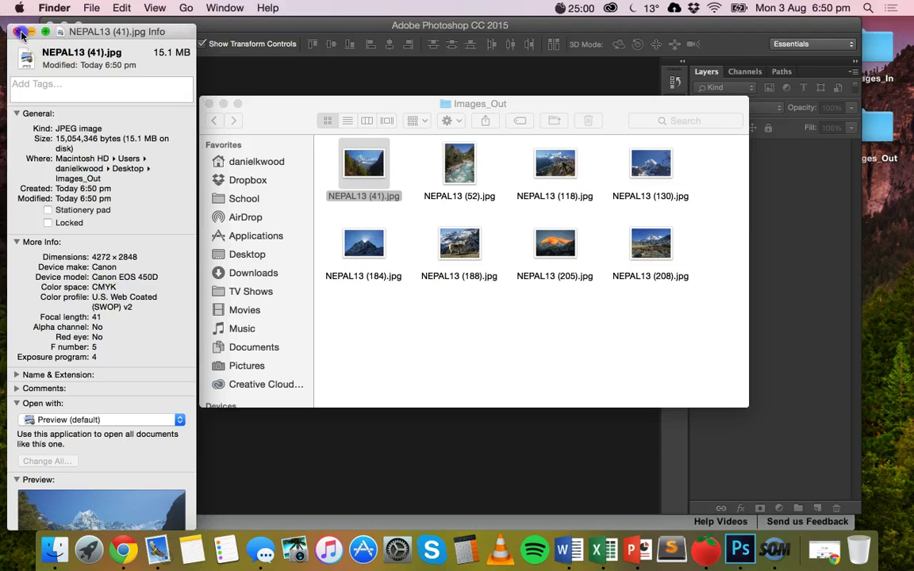
click(22, 34)
click(485, 330)
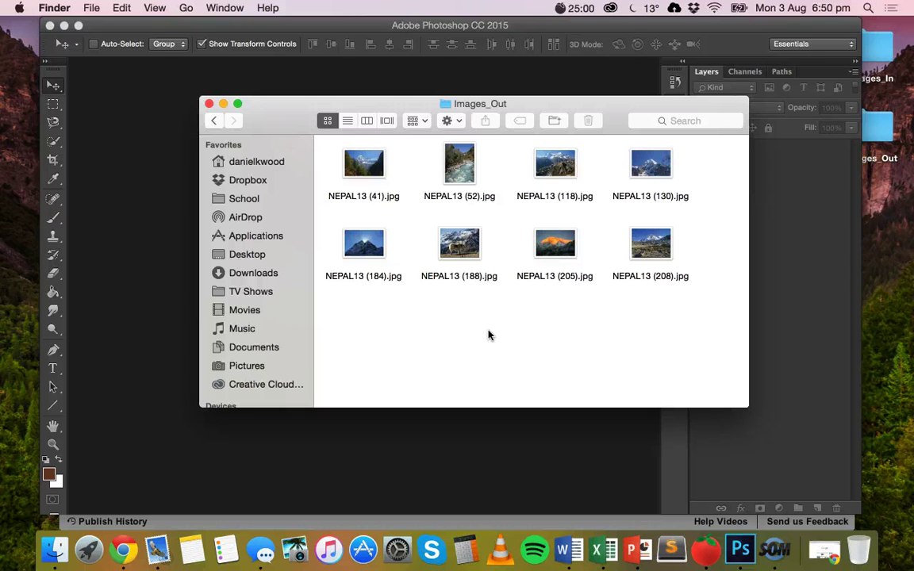
click(388, 38)
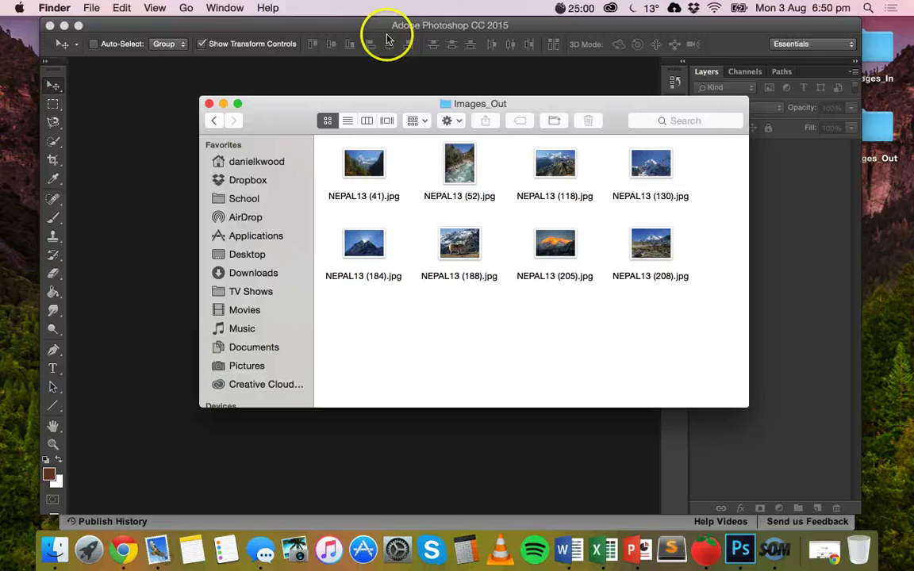